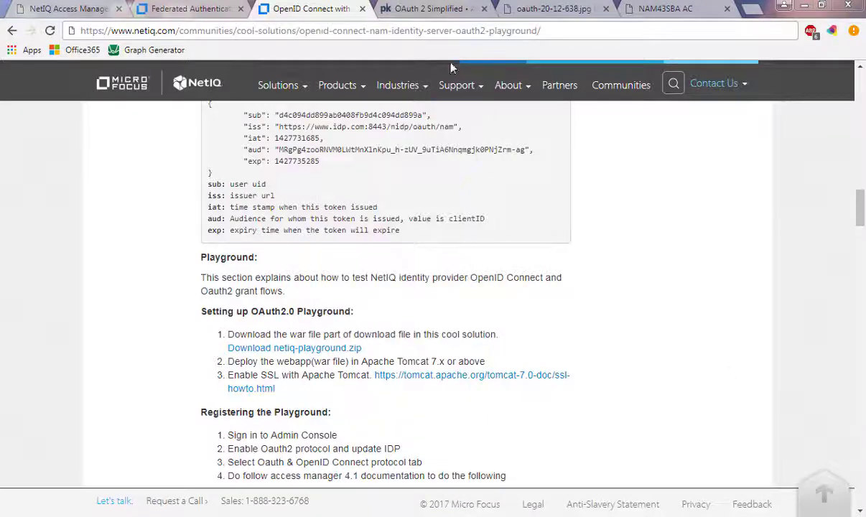
Open the netiq-playground-install.png screenshot showing the WAR copied into webapps and deployed.
left_click(422, 31)
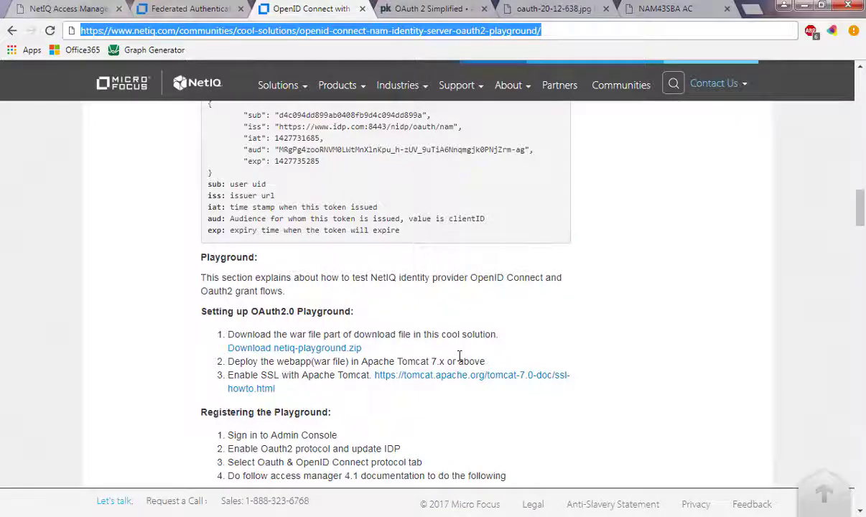
left_click(415, 505)
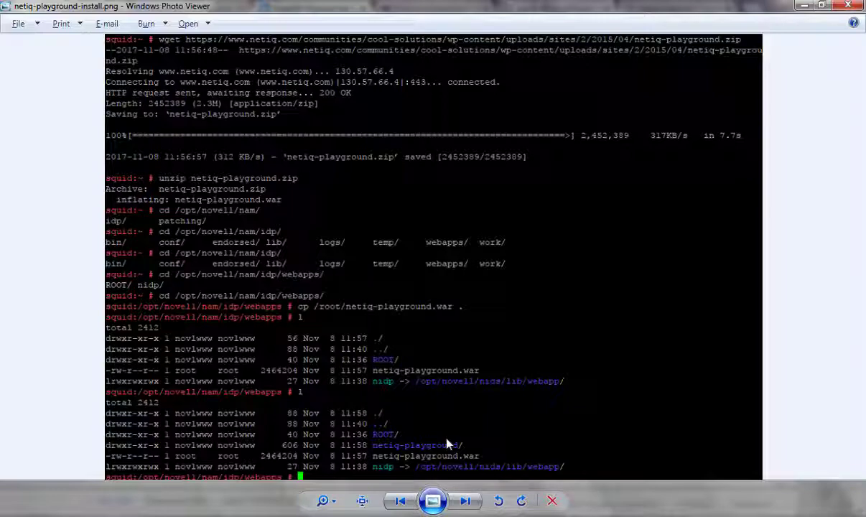
Switch to the Internet Explorer window showing the playground welcome page.
key("alt+Tab")
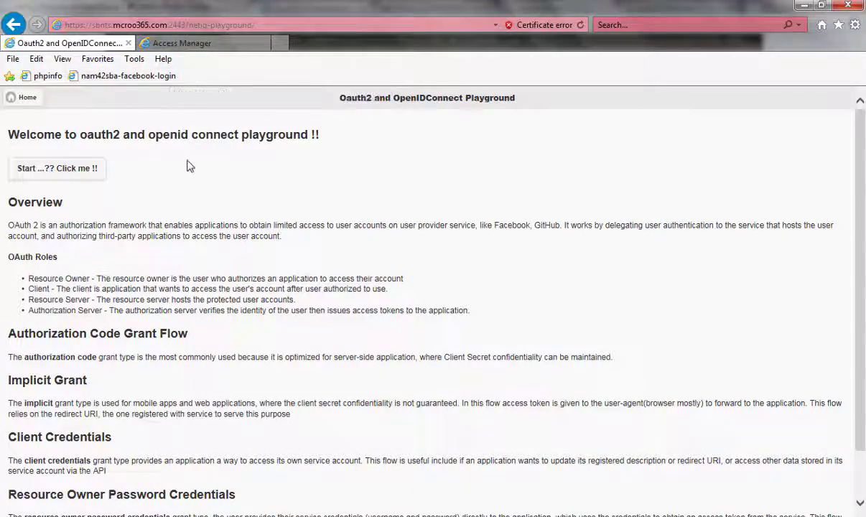
Start the playground to reach the Authorization Code request form, then return to Chrome.
left_click(64, 171)
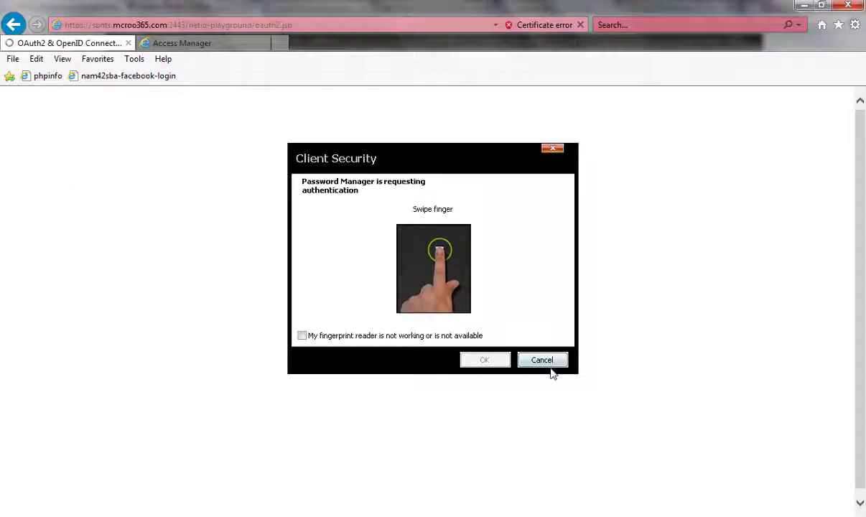
left_click(527, 359)
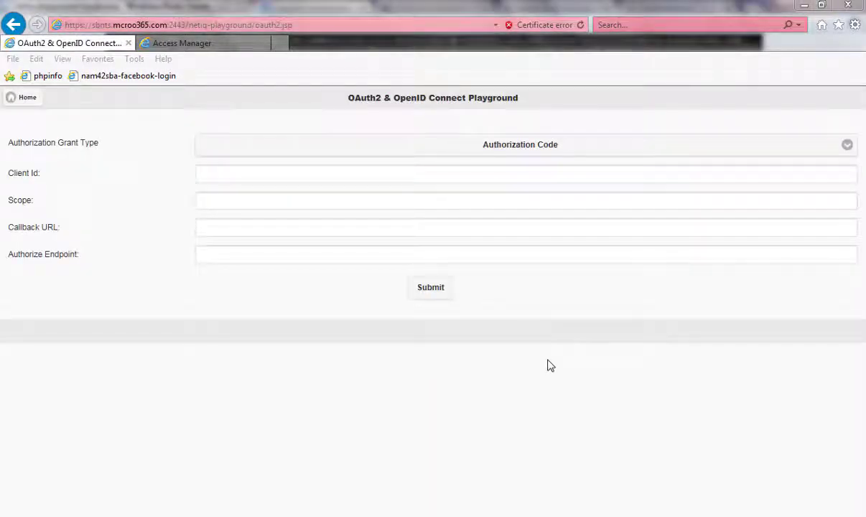
key("alt+Tab")
key("alt+Tab")
key("alt+Tab")
key("alt+Tab")
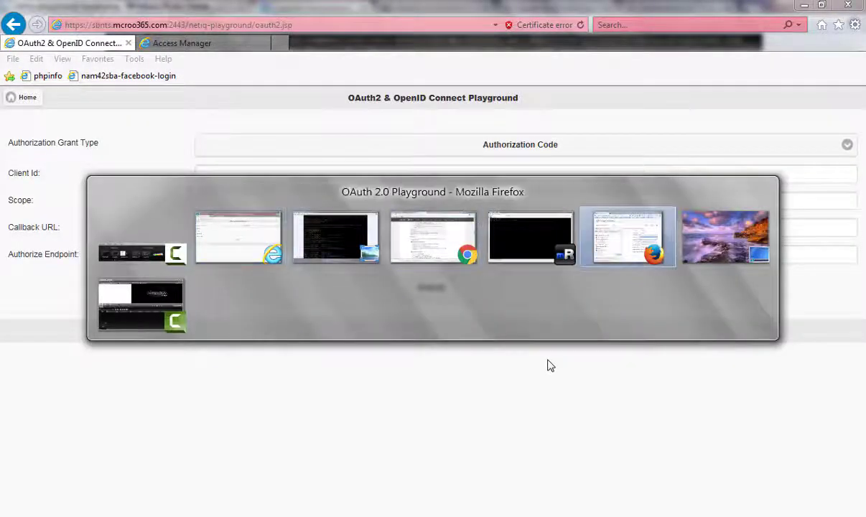
key("alt+Tab")
key("alt+Tab")
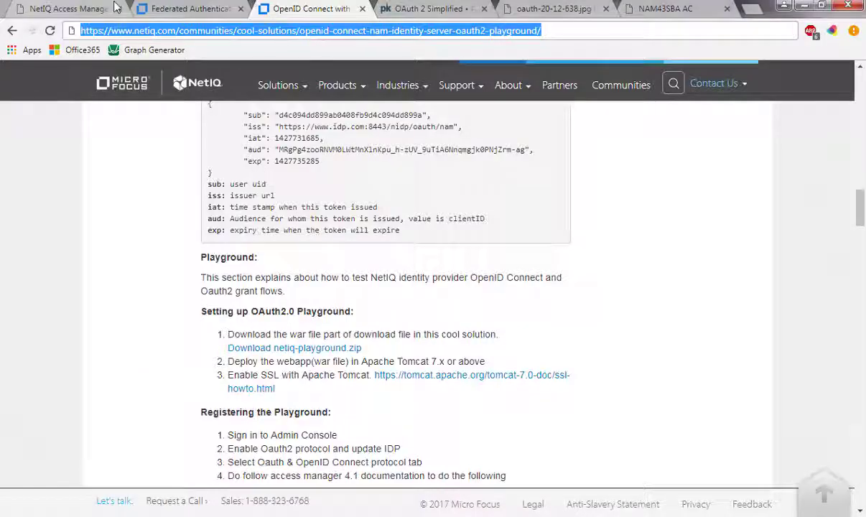
List the IDP-Cluster's registered OAuth client applications, including NetIQPlayground.
left_click(80, 8)
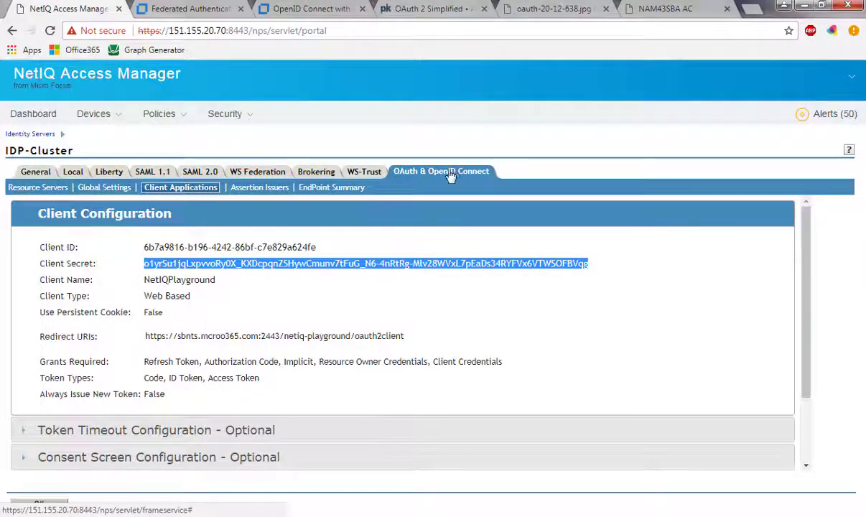
left_click(180, 188)
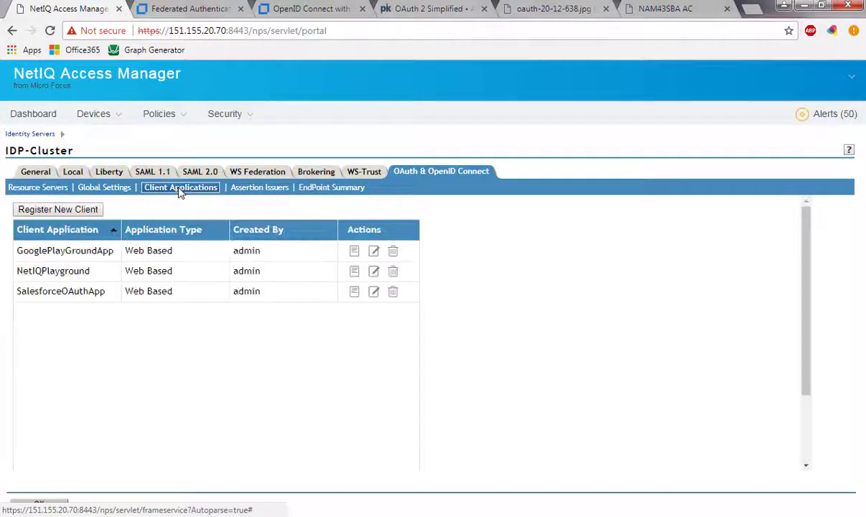
left_click(51, 208)
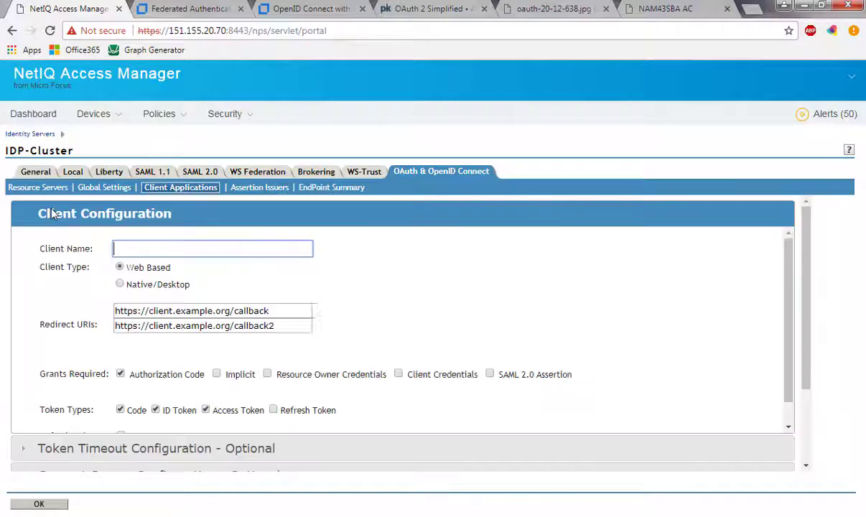
left_click(193, 246)
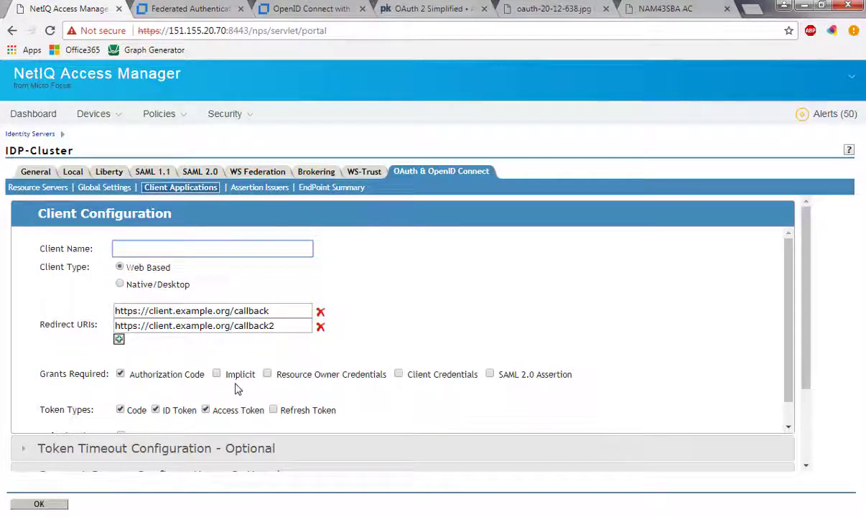
left_click(184, 188)
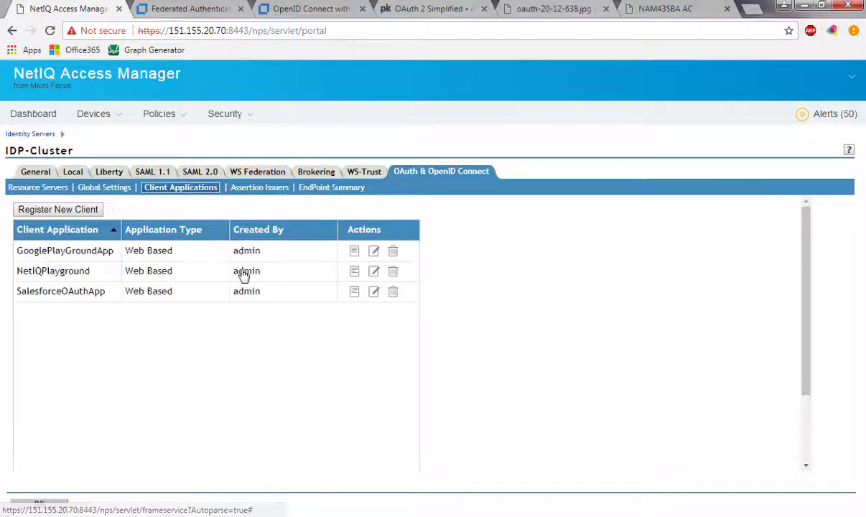
Open NetIQPlayground's configuration, reveal its client secret and select the redirect URI path.
left_click(354, 272)
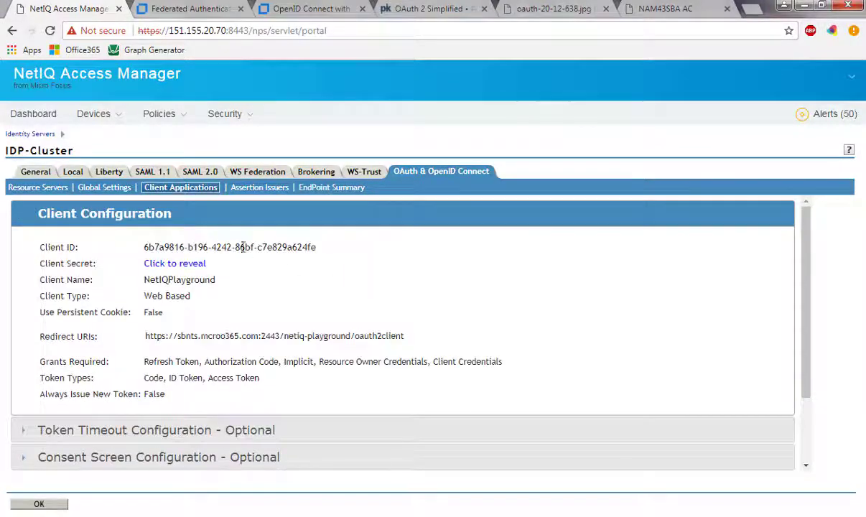
left_click(168, 264)
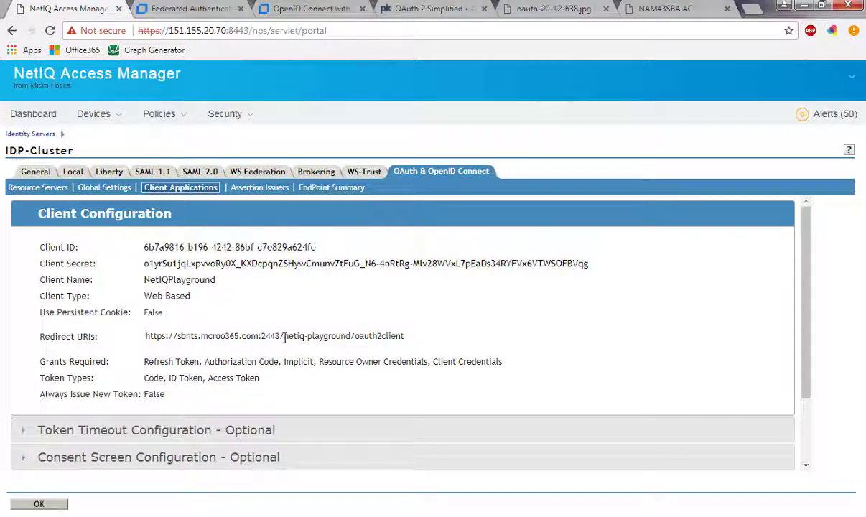
left_click_drag(284, 336, 395, 339)
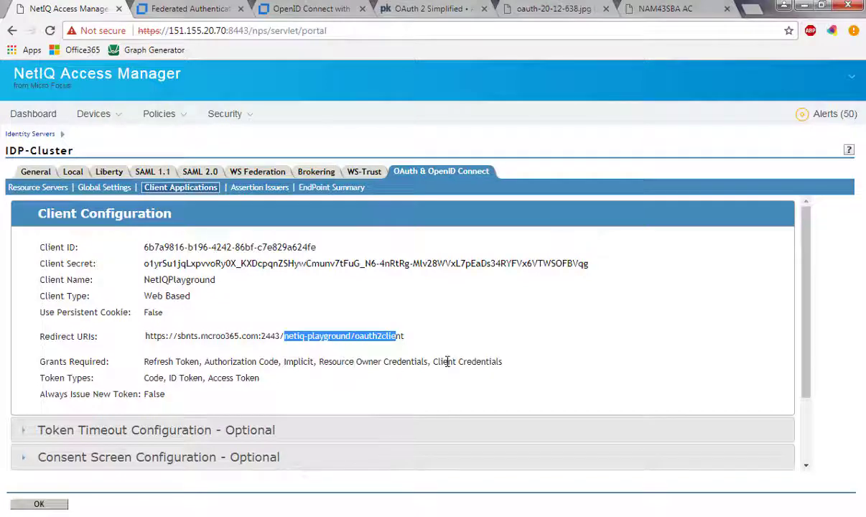
left_click(192, 8)
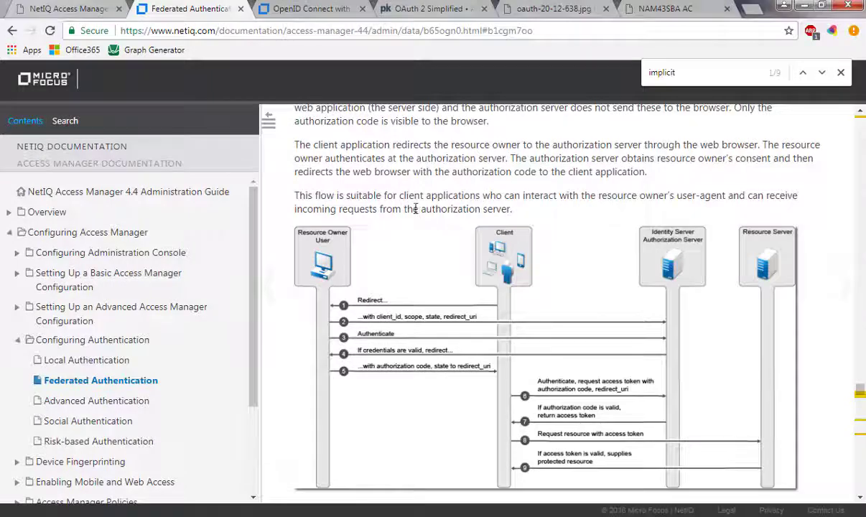
left_click(320, 29)
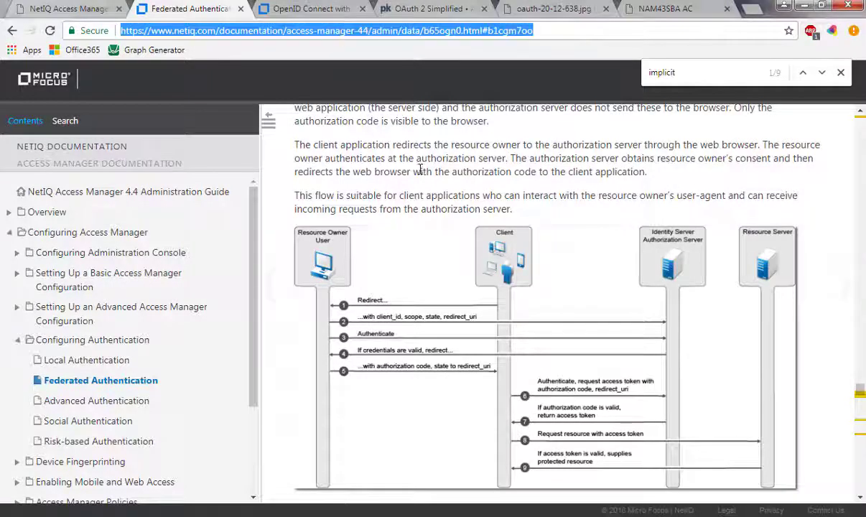
left_click(412, 198)
scroll(412, 198, "up", 2)
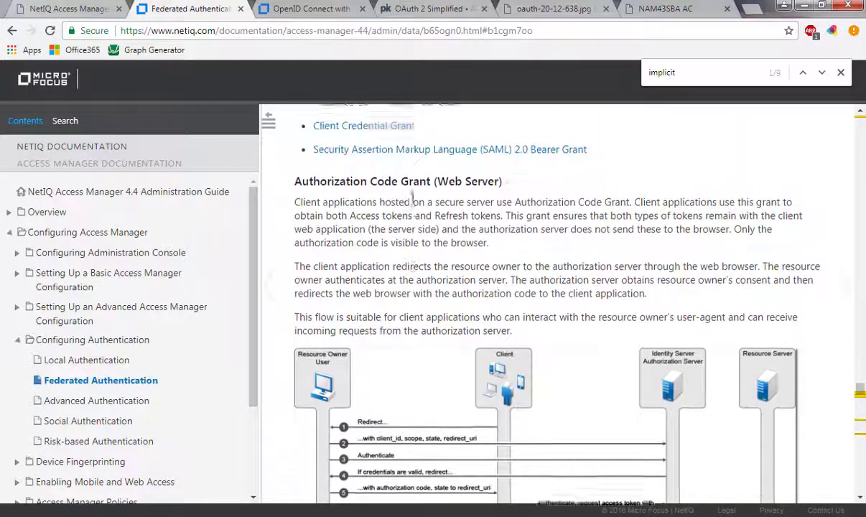
scroll(413, 197, "up", 1)
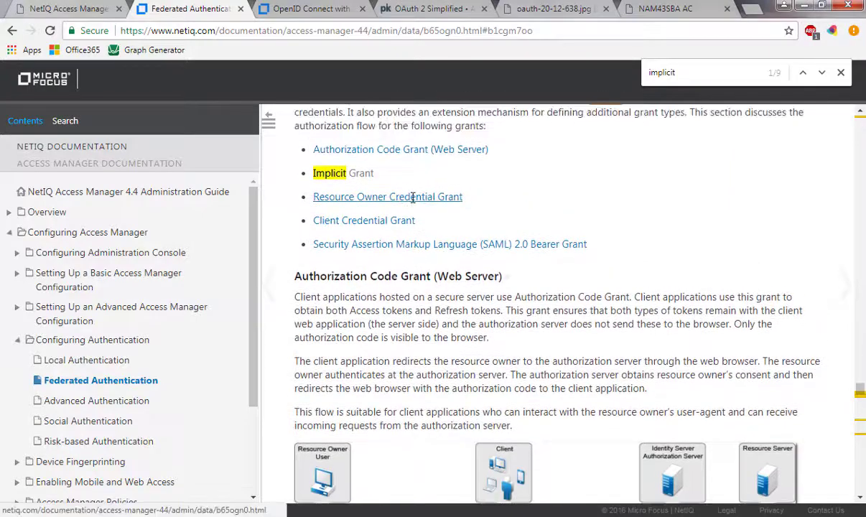
scroll(412, 197, "down", 2)
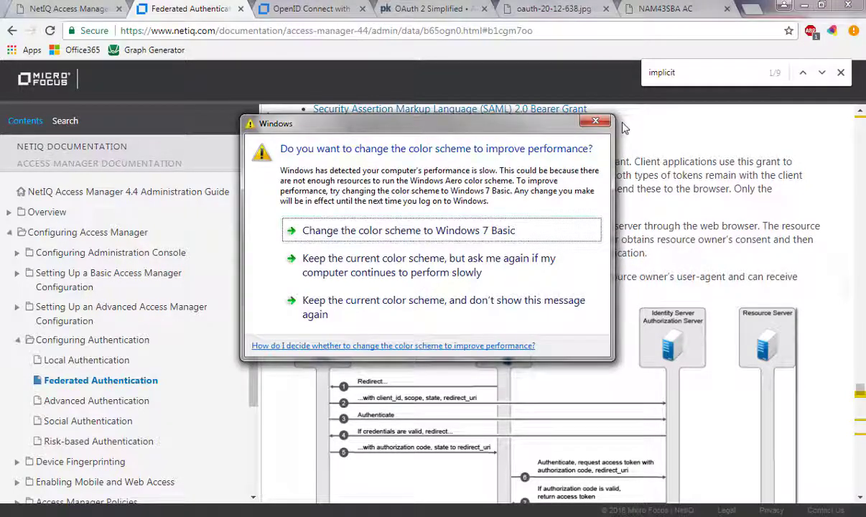
left_click(595, 121)
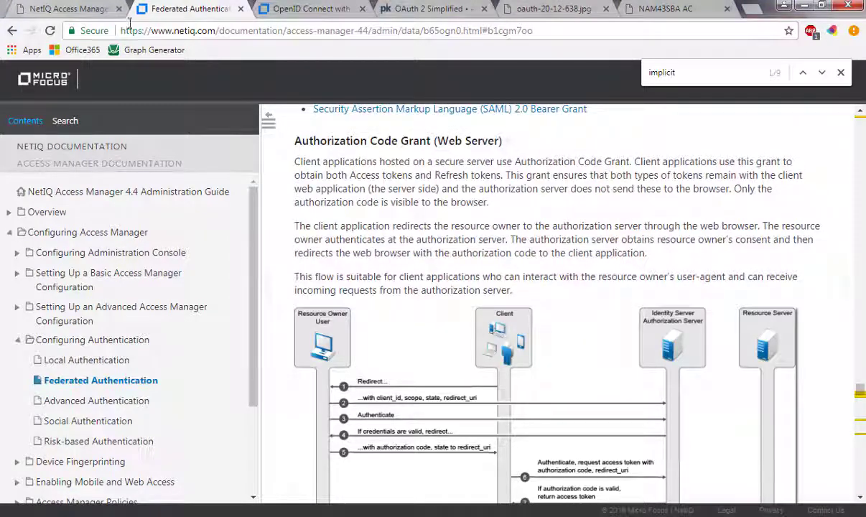
left_click(93, 10)
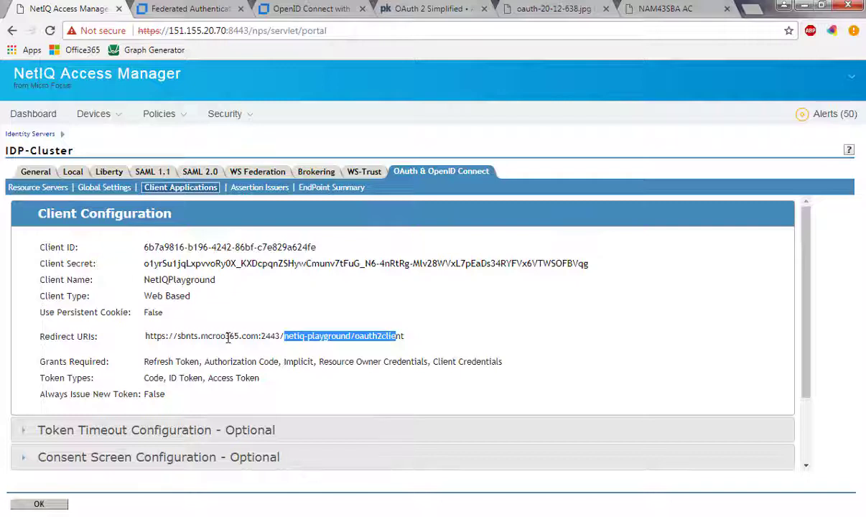
Review the OAuth EndPoint Summary and the 'authz' authorization endpoint, then switch to the playground form.
left_click(331, 188)
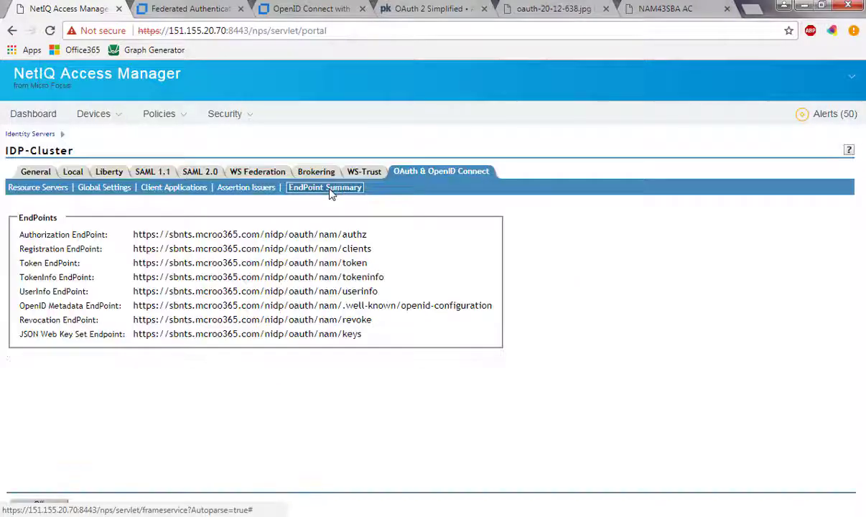
double_click(353, 235)
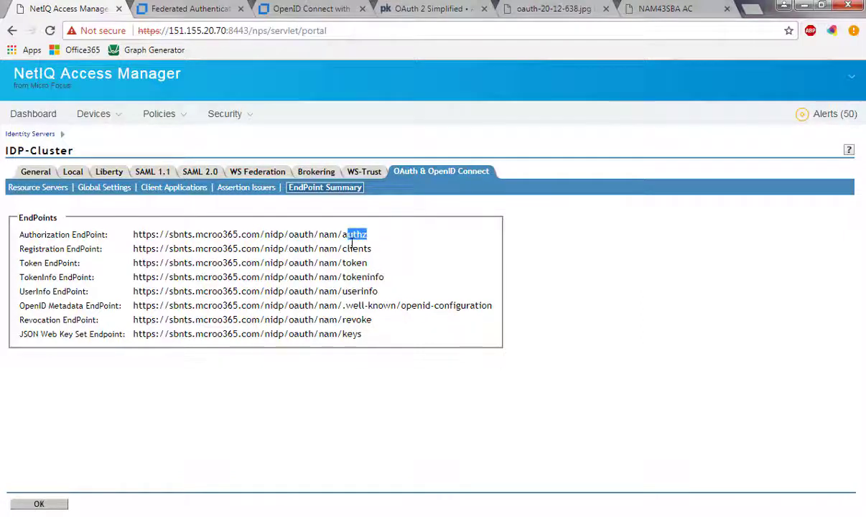
left_click(353, 248)
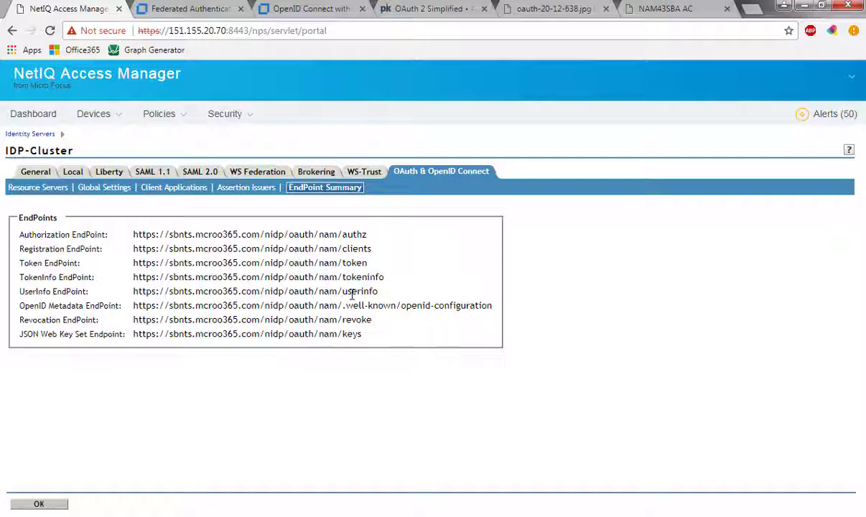
key("alt+Tab")
key("alt+Tab")
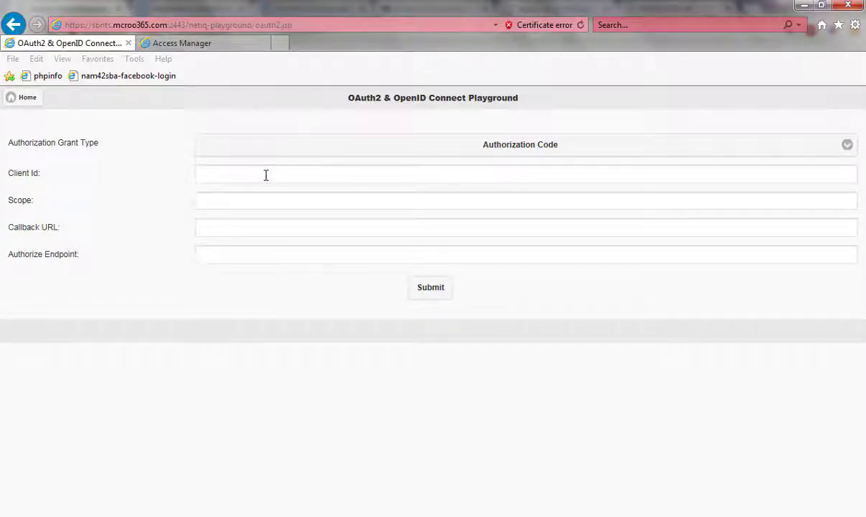
Keep Authorization Code as the grant type and dismiss the fingerprint security prompt.
left_click(470, 154)
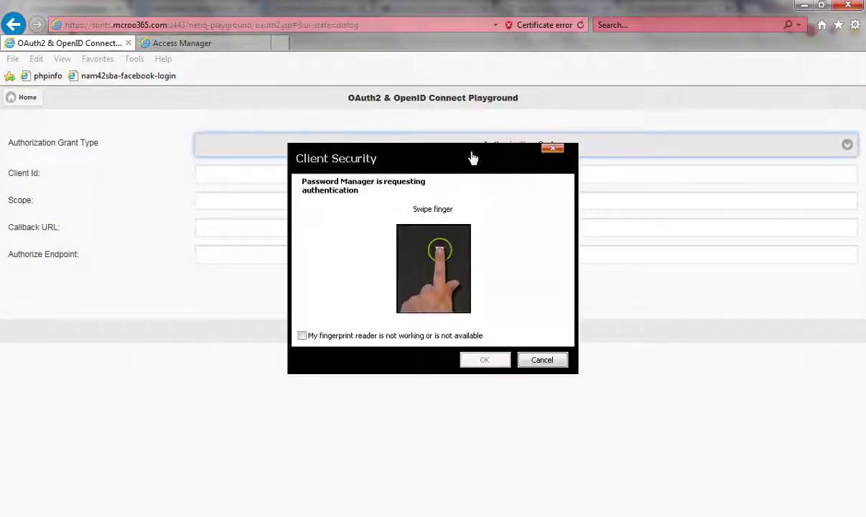
left_click(543, 359)
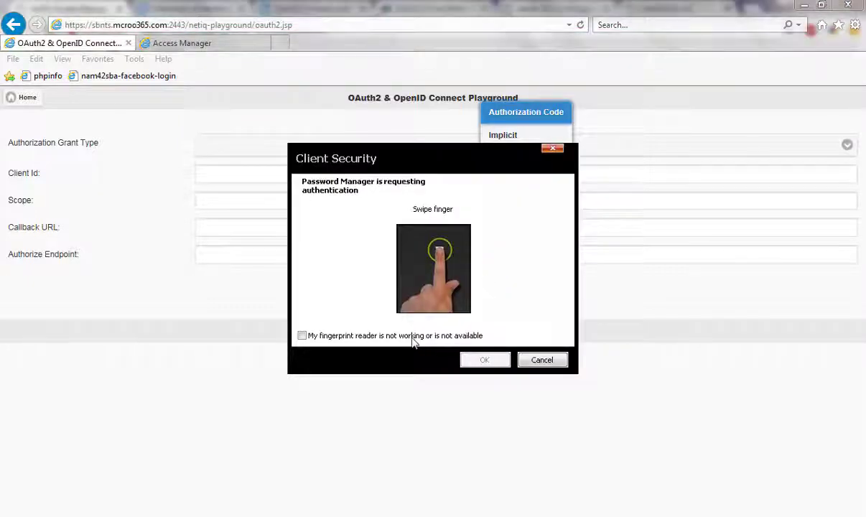
left_click(423, 335)
left_click(526, 361)
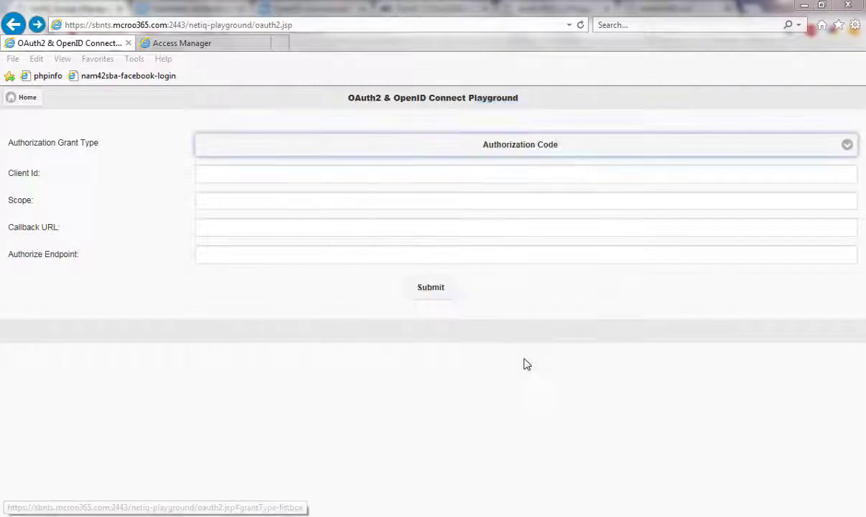
Fill the Client Id with the saved NetIQPlayground client ID.
left_click(251, 177)
left_click(251, 177)
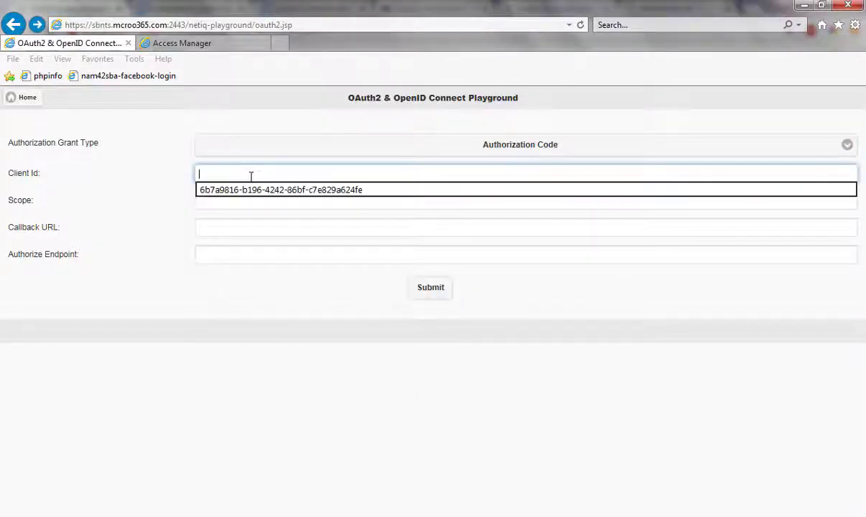
left_click(246, 196)
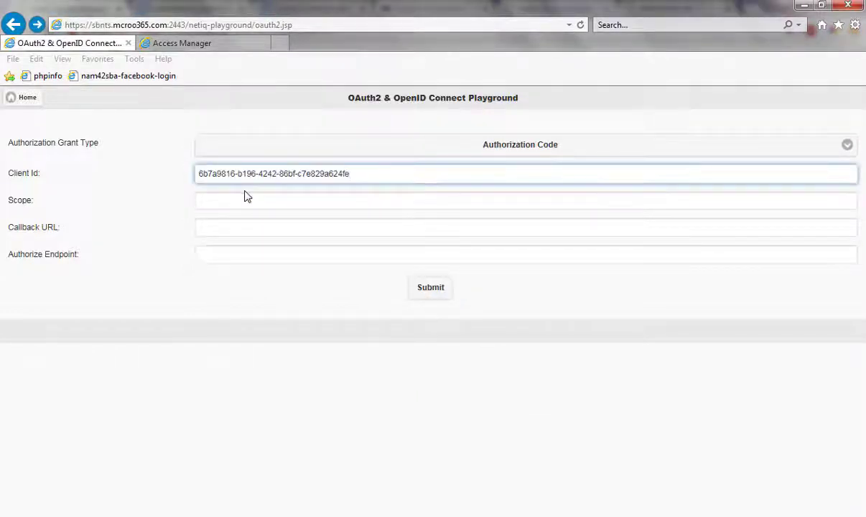
key("alt+Tab")
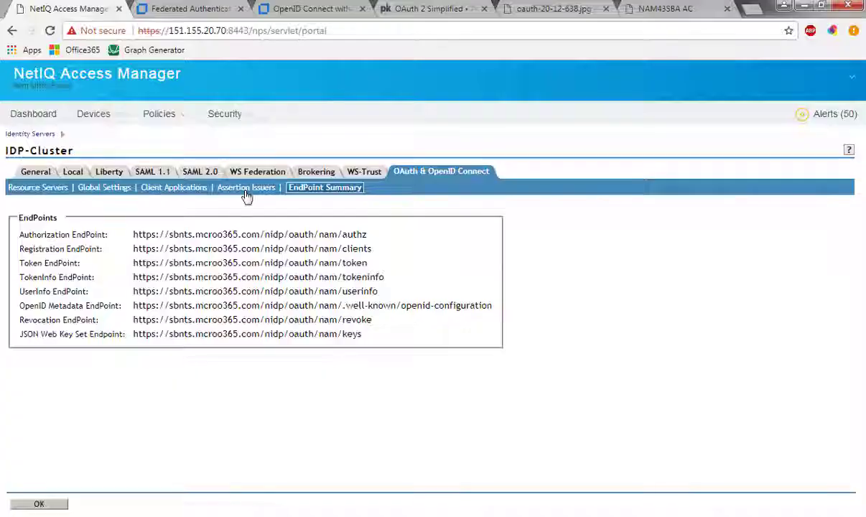
Verify NetIQPlayground's Client ID in Client Applications matches the playground form's Client Id.
left_click(193, 190)
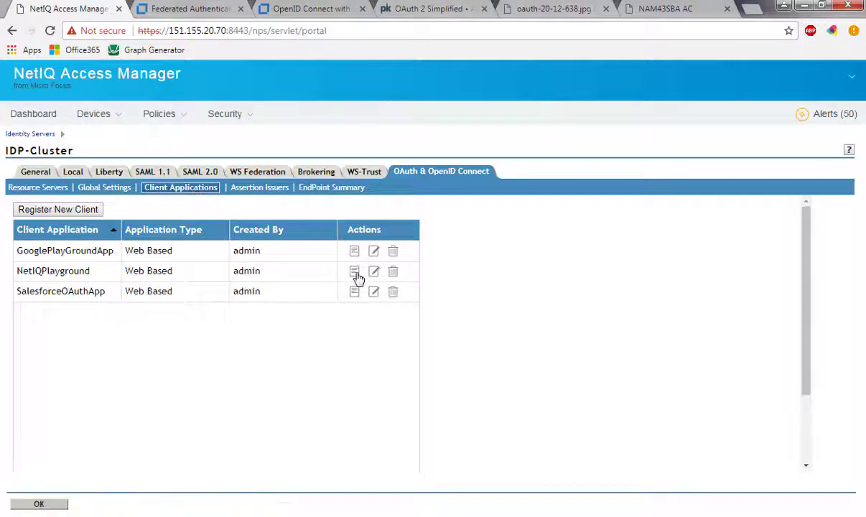
left_click(356, 273)
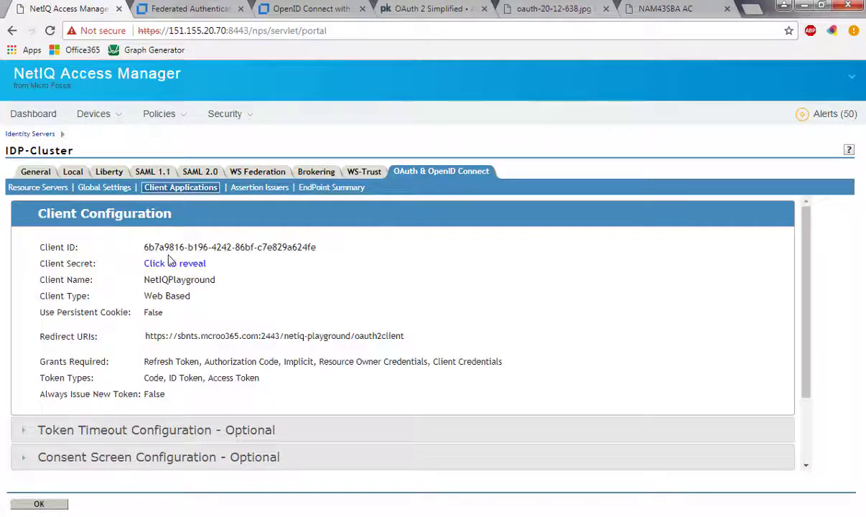
key("alt+Tab")
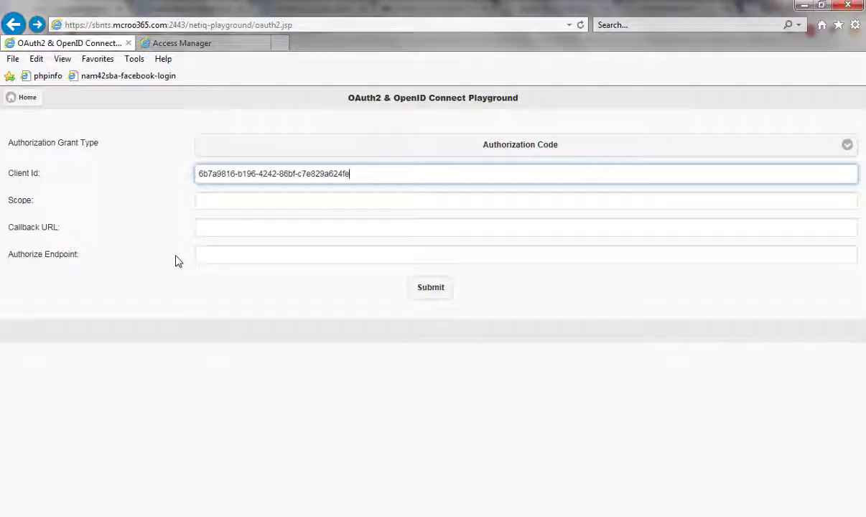
Set Scope to profile, Callback URL to /netiq-playground/oauth2client and Authorize Endpoint to nam/authz.
left_click(223, 200)
left_click(224, 200)
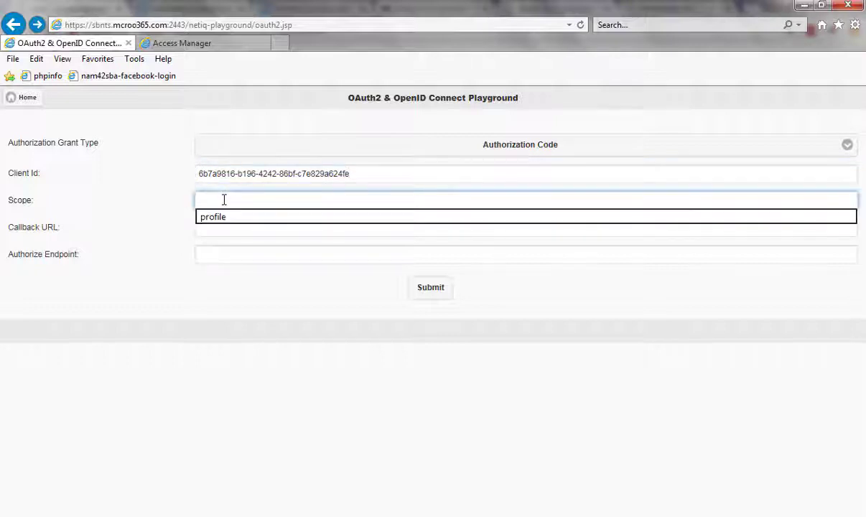
left_click(220, 217)
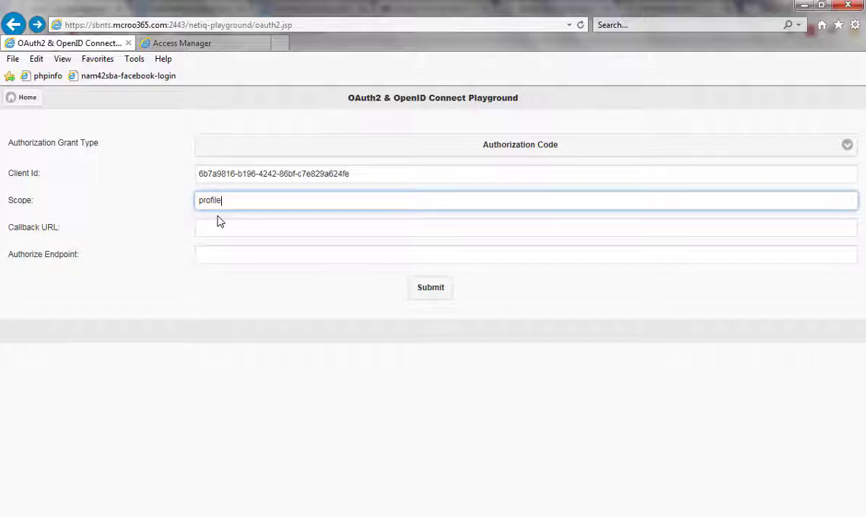
left_click(213, 226)
left_click(212, 226)
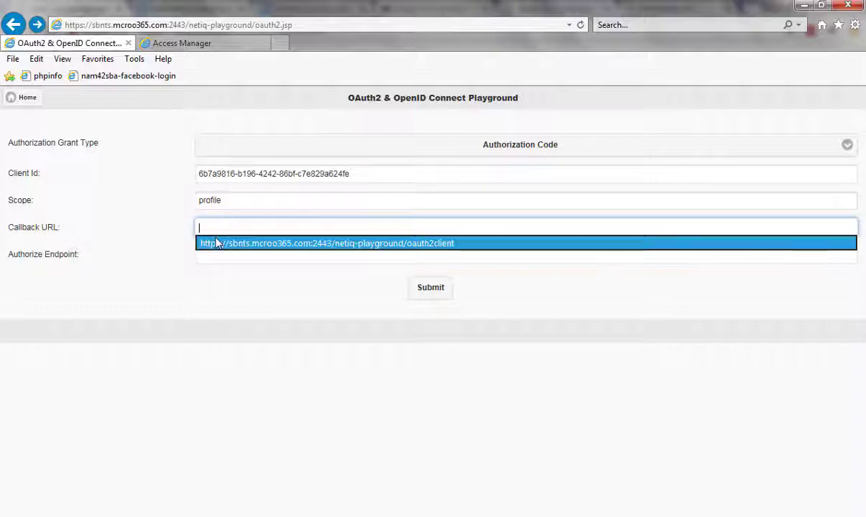
left_click(218, 243)
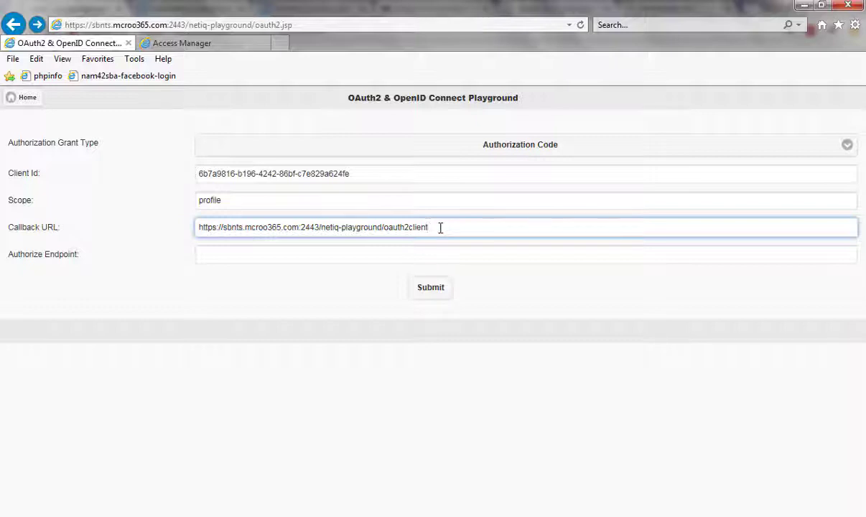
left_click(348, 251)
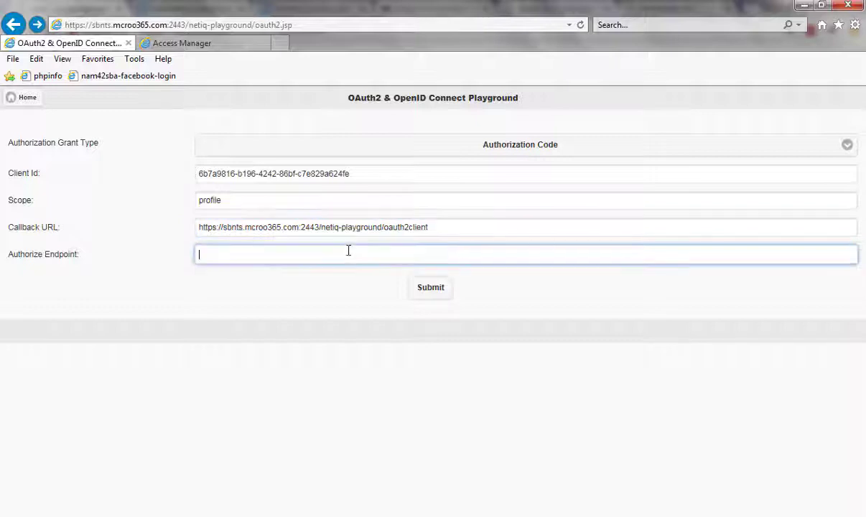
left_click(347, 251)
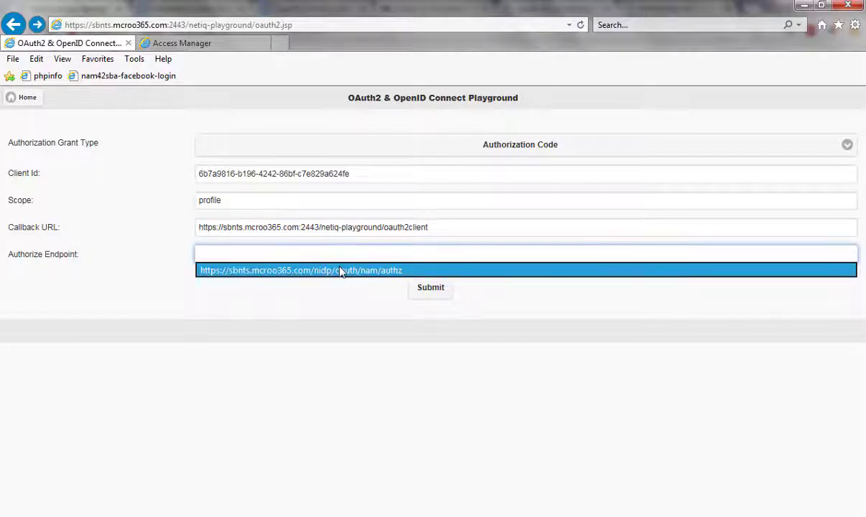
left_click(341, 271)
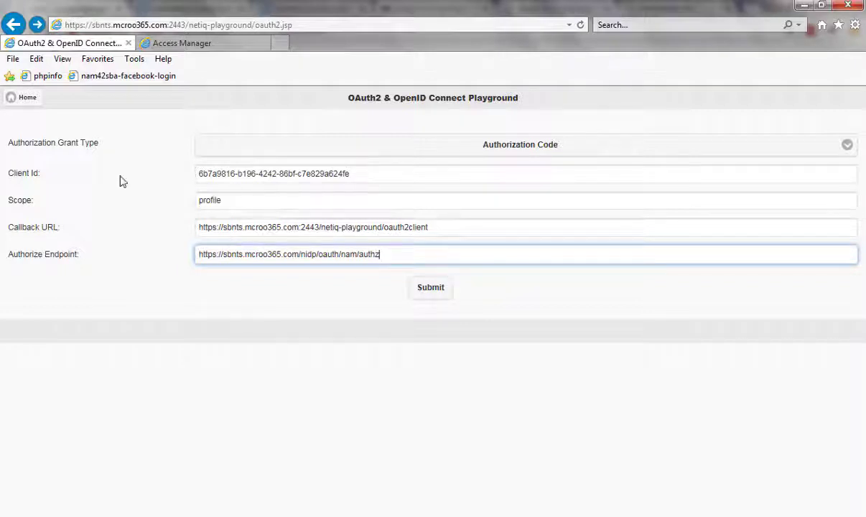
Submit the authorization request to obtain a code, then view the logged-out Access Manager portal.
left_click(440, 296)
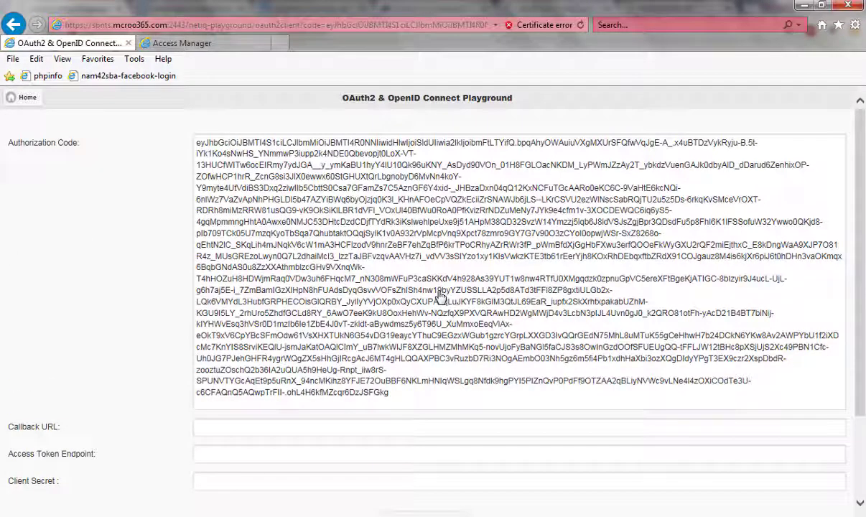
left_click(192, 43)
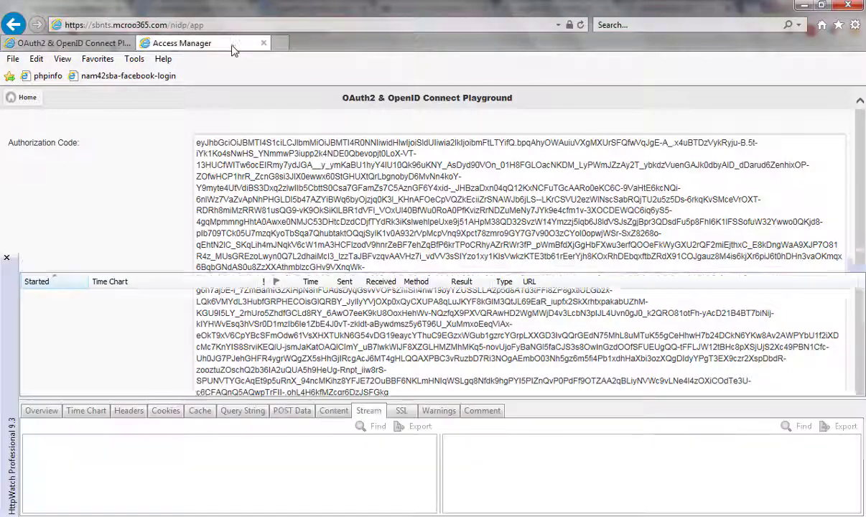
Reload the Access Manager portal, then stop and close the HttpWatch capture.
left_click(407, 28)
key("Return")
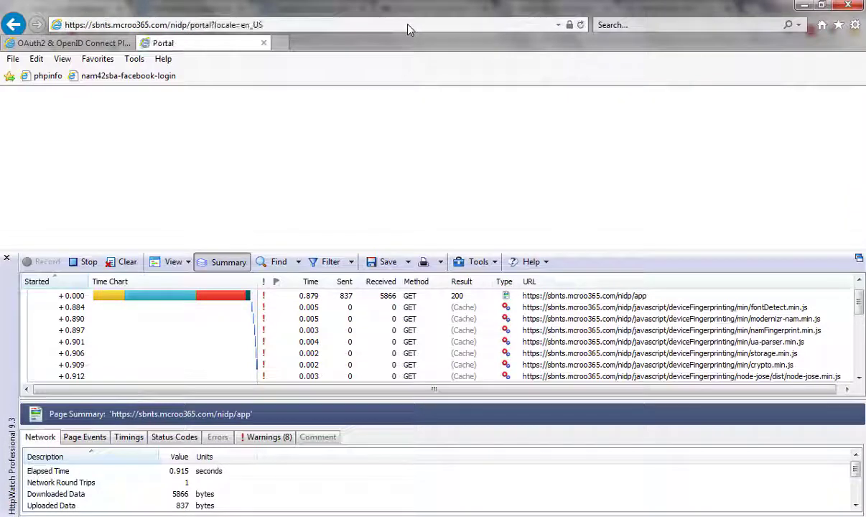
left_click(83, 261)
left_click(5, 259)
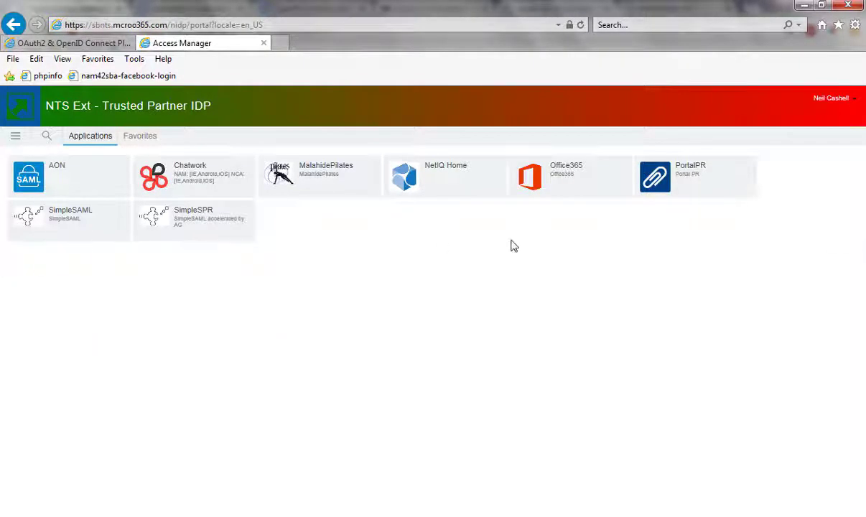
Revoke NetIQPlayground's access in Manage App Permissions, then log out of the portal.
left_click(849, 106)
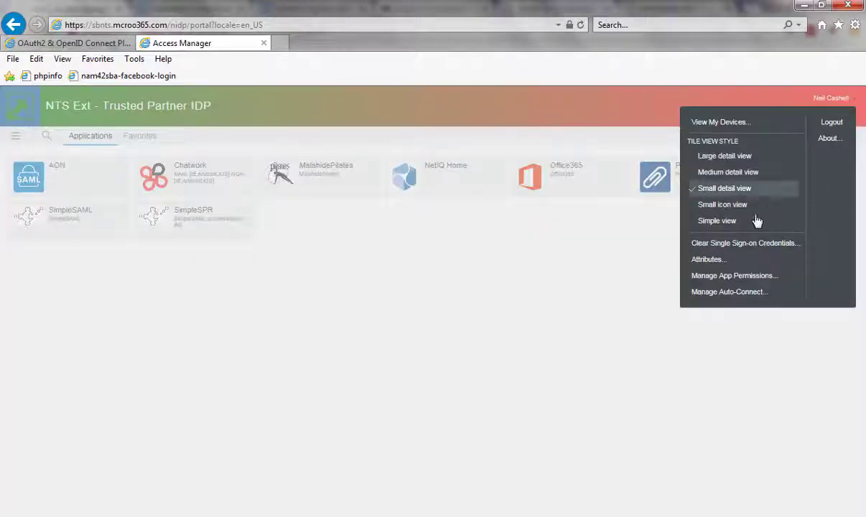
left_click(736, 275)
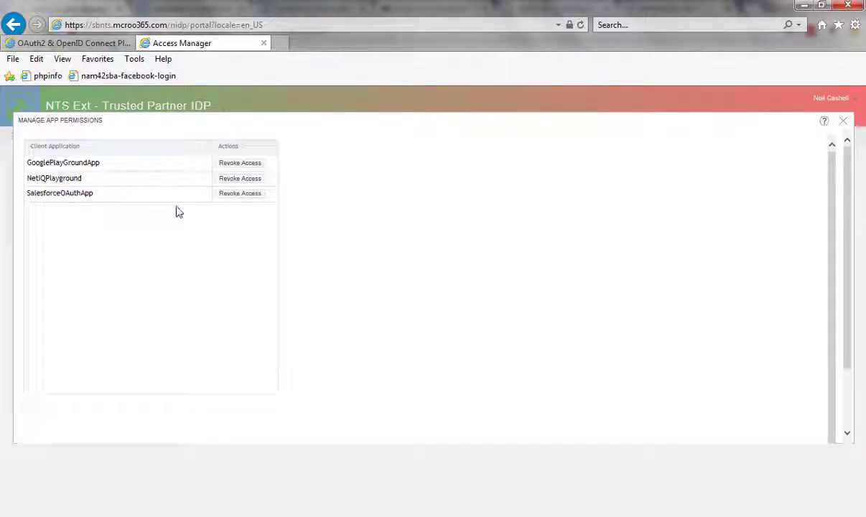
left_click(234, 182)
left_click(479, 315)
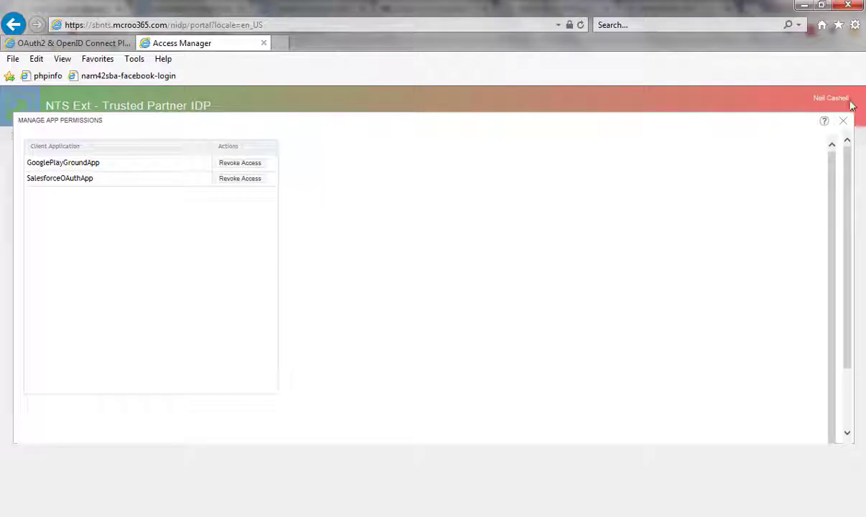
left_click(841, 120)
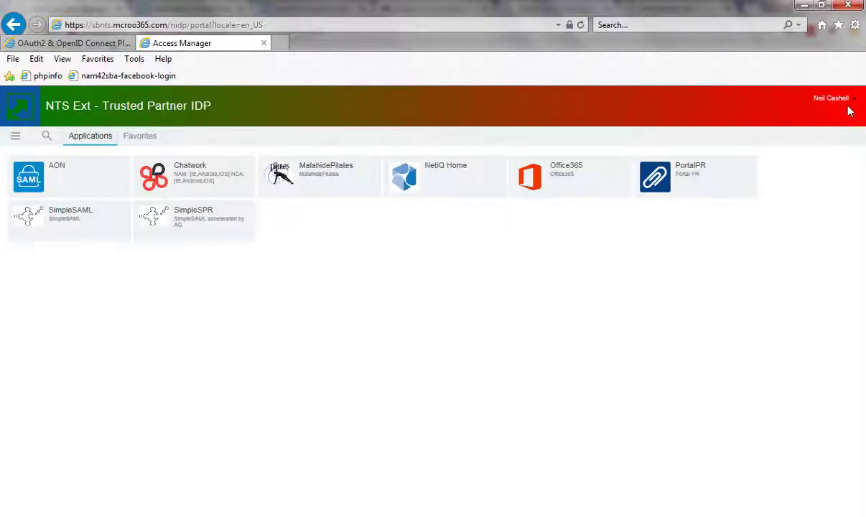
left_click(849, 106)
left_click(837, 128)
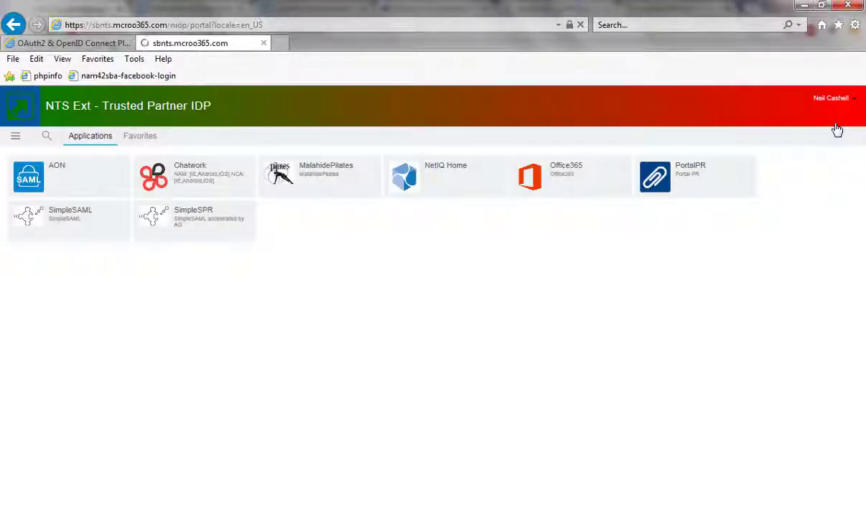
Restart the playground from Home and dismiss the fingerprint authentication prompt.
left_click(91, 45)
left_click(26, 98)
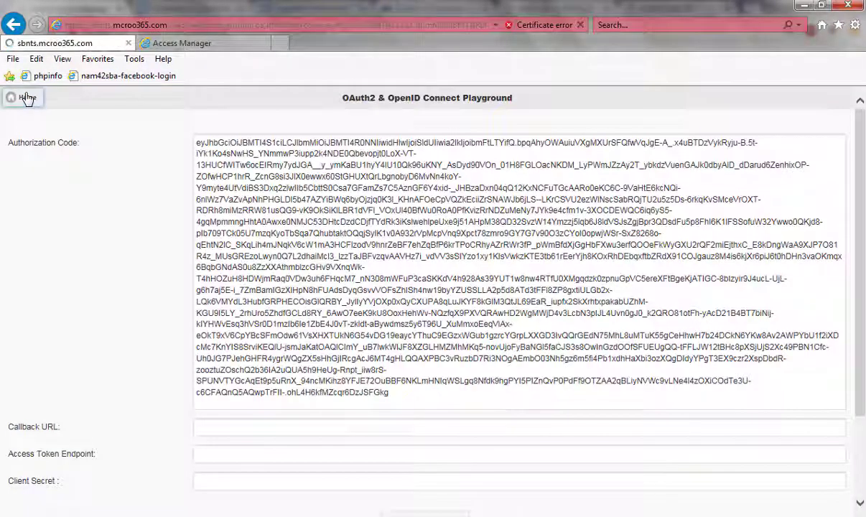
left_click(66, 175)
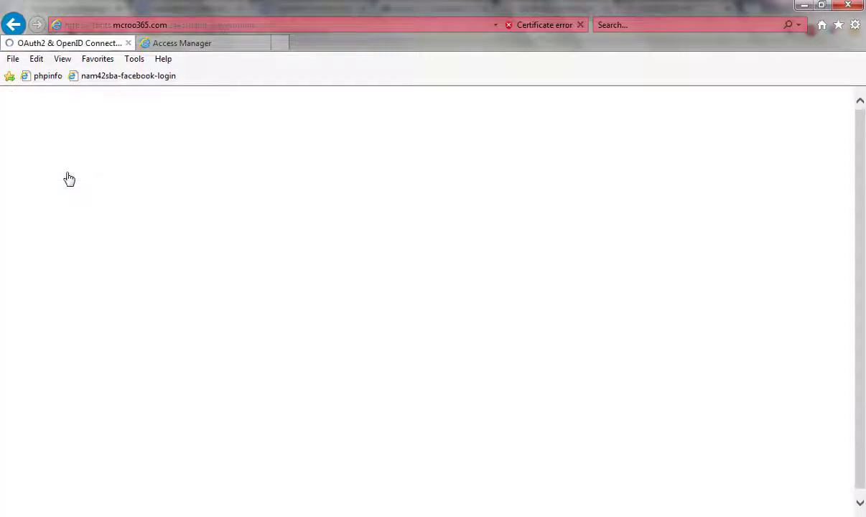
left_click(441, 336)
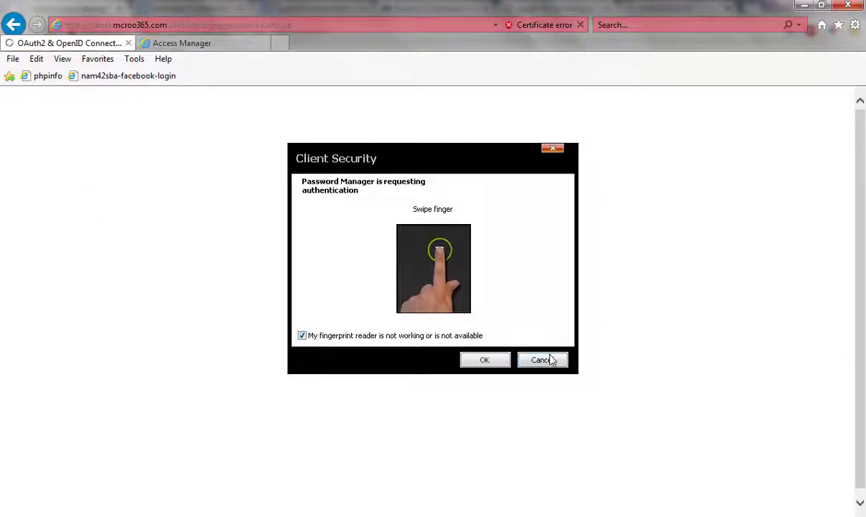
left_click(549, 359)
Fill the saved client ID, scope profile, callback URL and nam/authz endpoint, then submit.
left_click(269, 172)
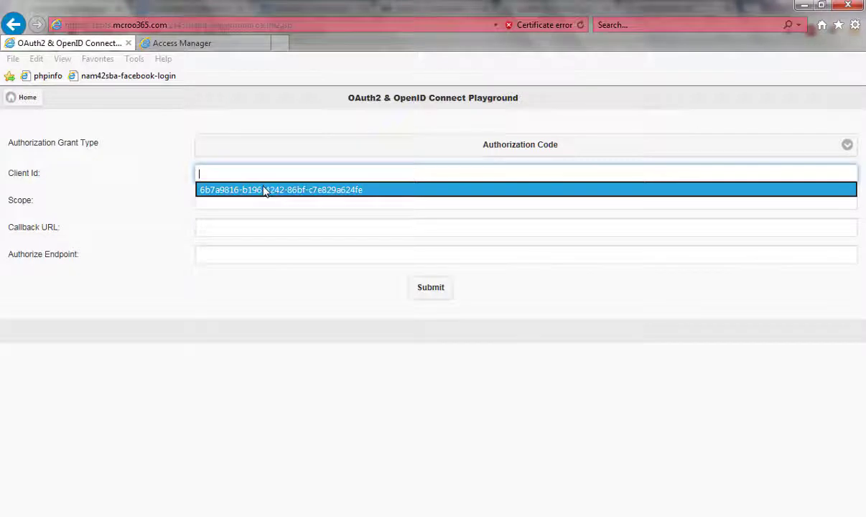
left_click(264, 191)
left_click(259, 194)
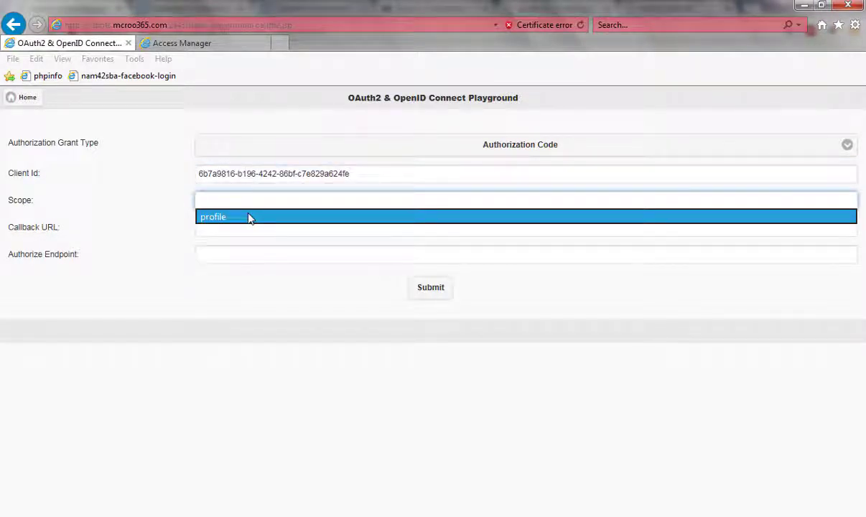
left_click(247, 217)
left_click(242, 226)
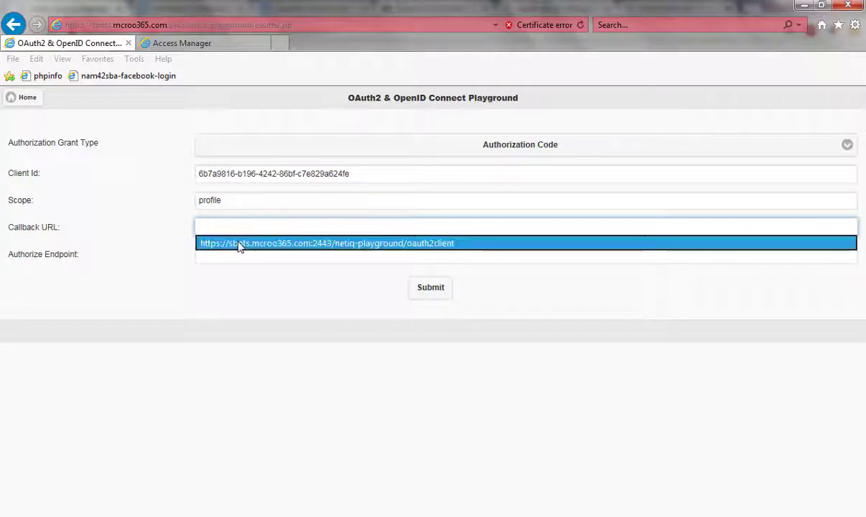
left_click(239, 245)
left_click(236, 250)
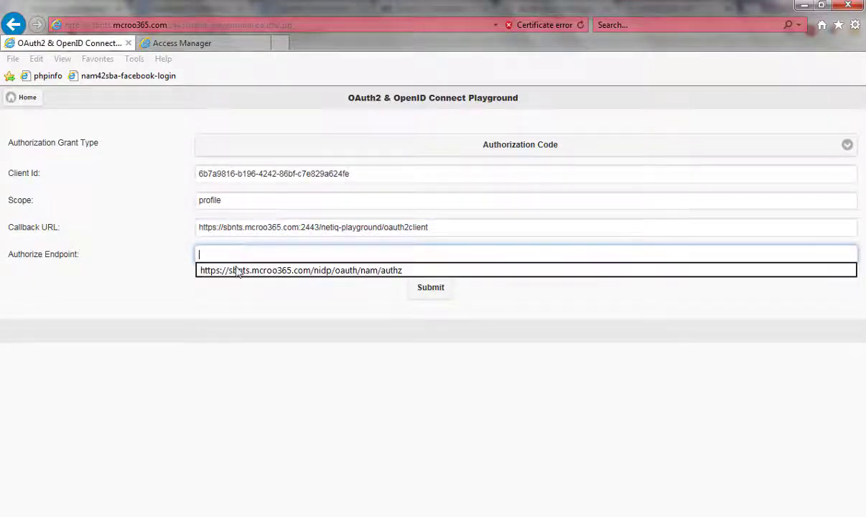
left_click(239, 273)
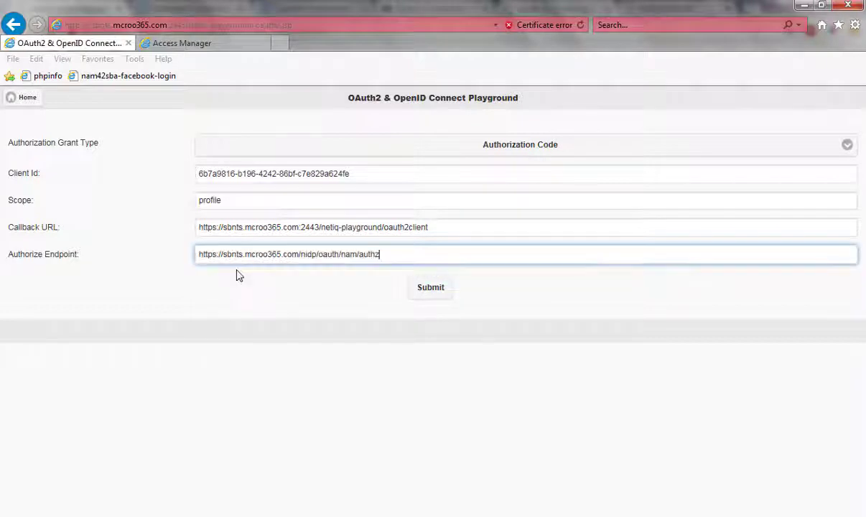
left_click(430, 296)
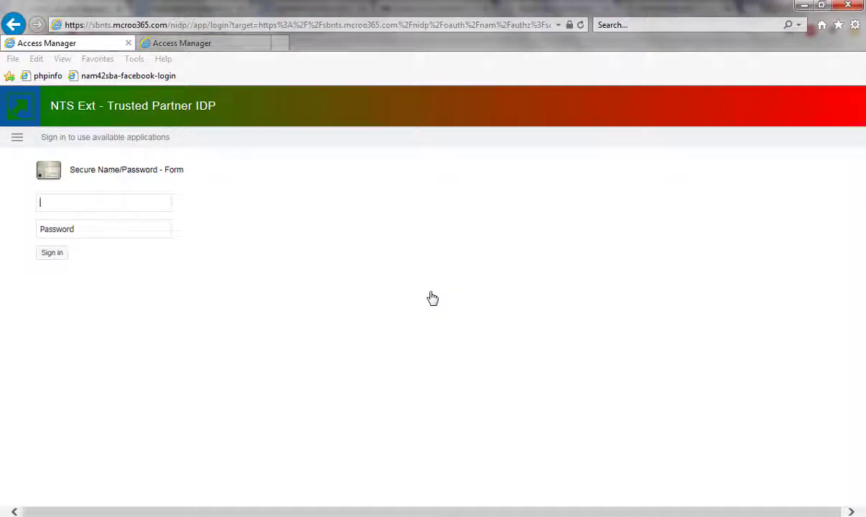
Sign in with the user's username and password, then accept basic-profile access for NetIQPlayground.
type("csshell")
key("Tab")
type("••••")
left_click(58, 255)
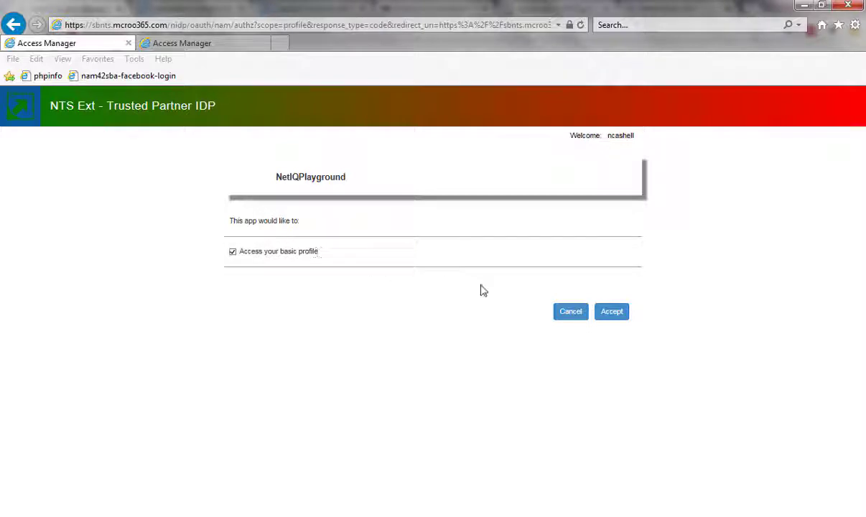
left_click(604, 313)
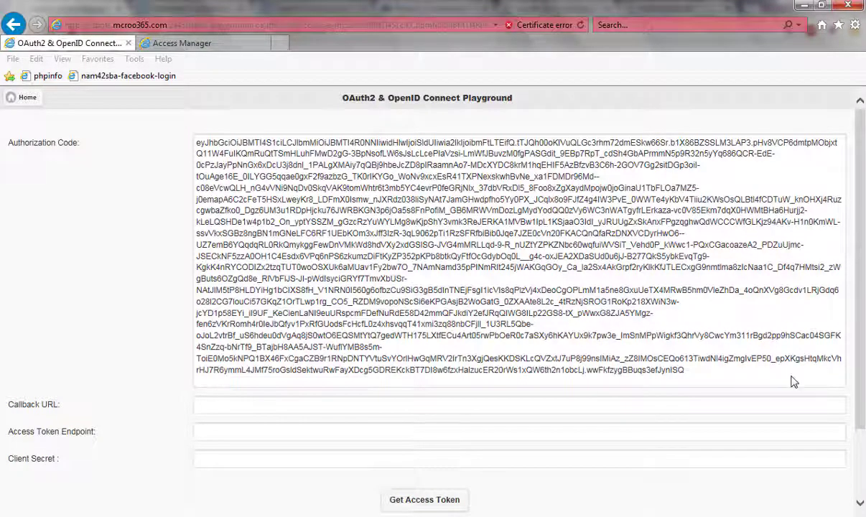
Expand the authorization Request, highlight authz, profile and response_type=code, then expand Response.
scroll(811, 387, "down", 2)
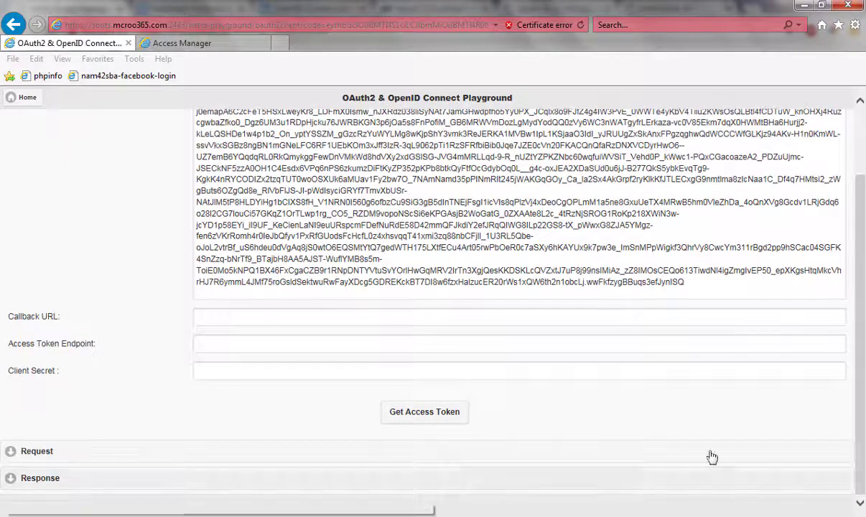
left_click(36, 451)
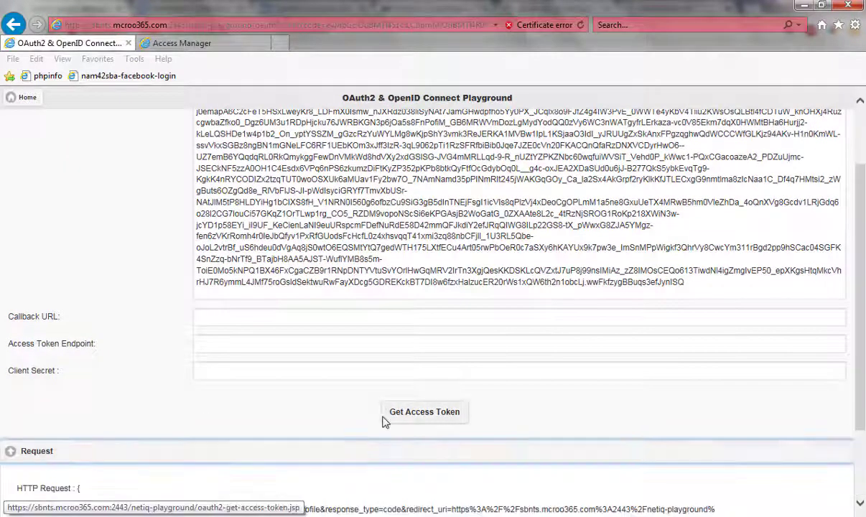
scroll(862, 408, "down", 2)
scroll(862, 407, "down", 2)
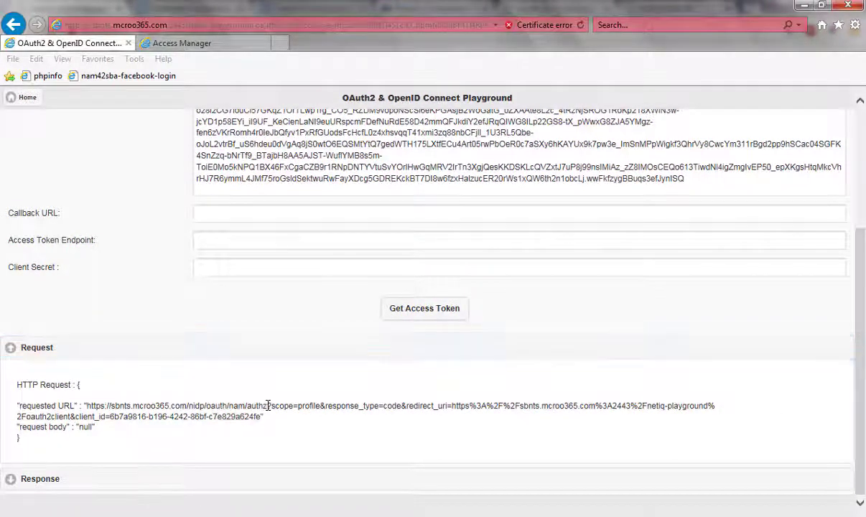
left_click_drag(266, 406, 246, 406)
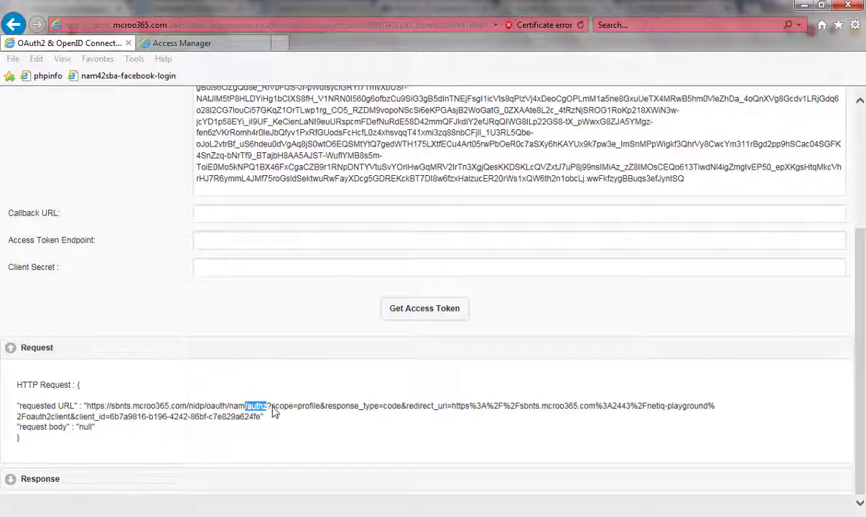
left_click(313, 406)
double_click(313, 406)
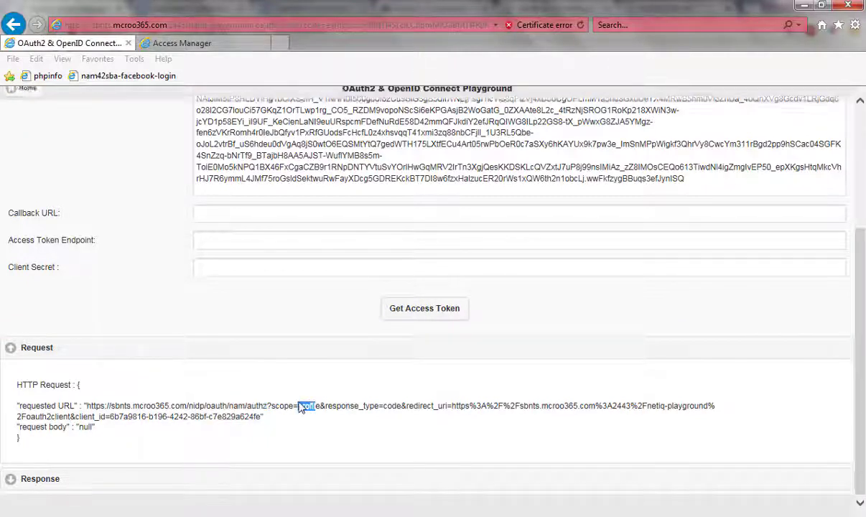
left_click_drag(326, 406, 402, 409)
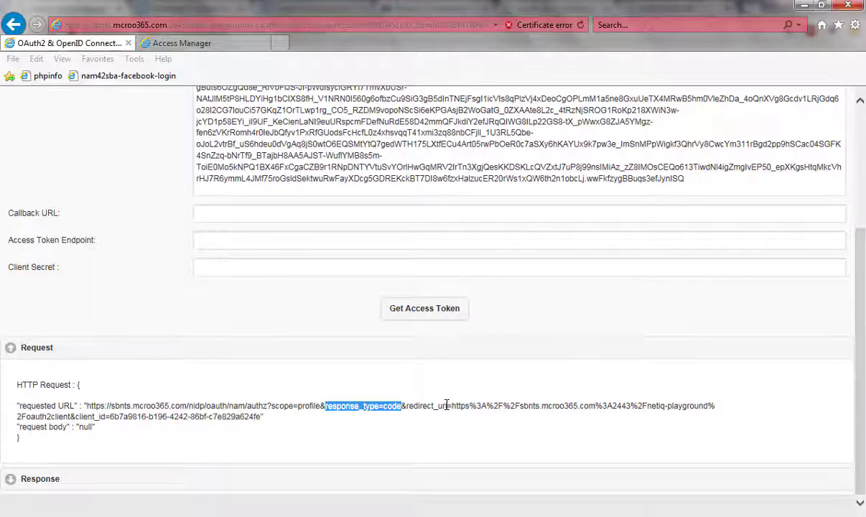
left_click(260, 21)
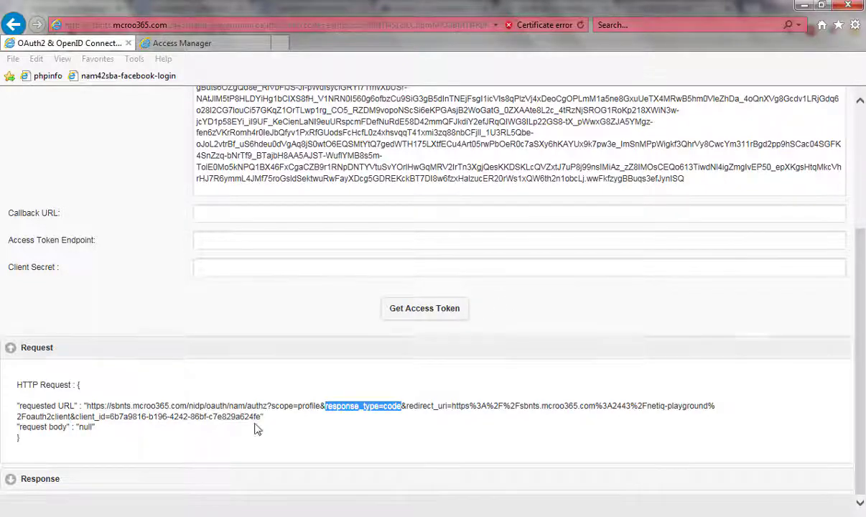
left_click(58, 485)
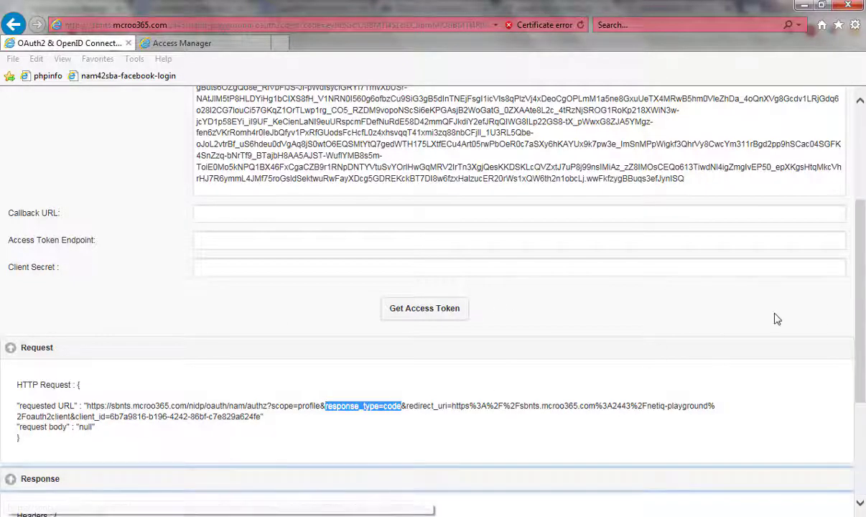
left_click_drag(858, 347, 860, 449)
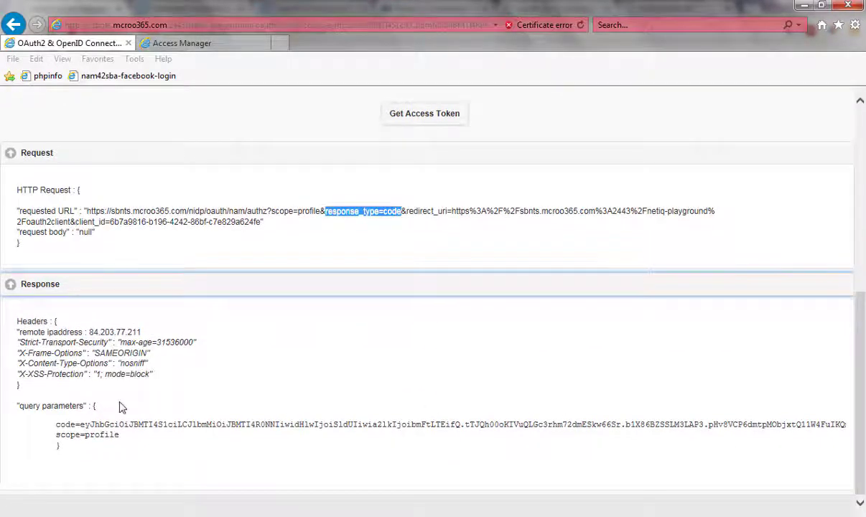
left_click(81, 422)
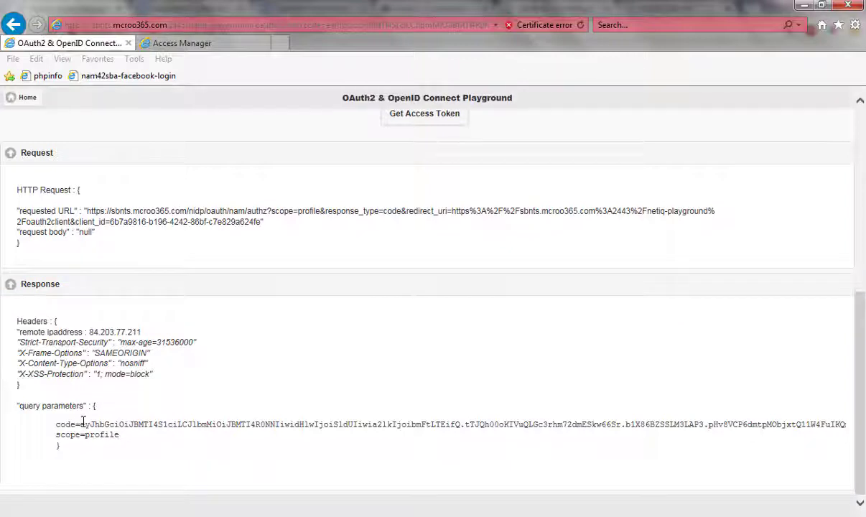
left_click_drag(81, 422, 172, 424)
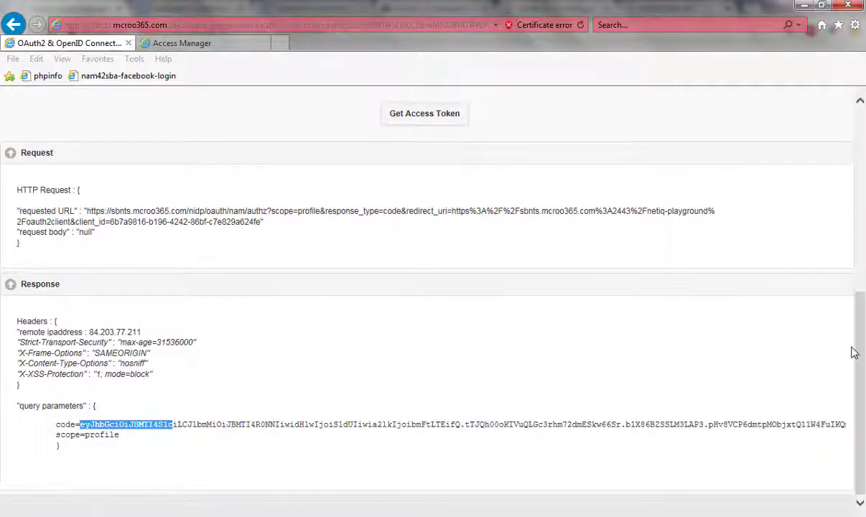
scroll(864, 353, "up", 5)
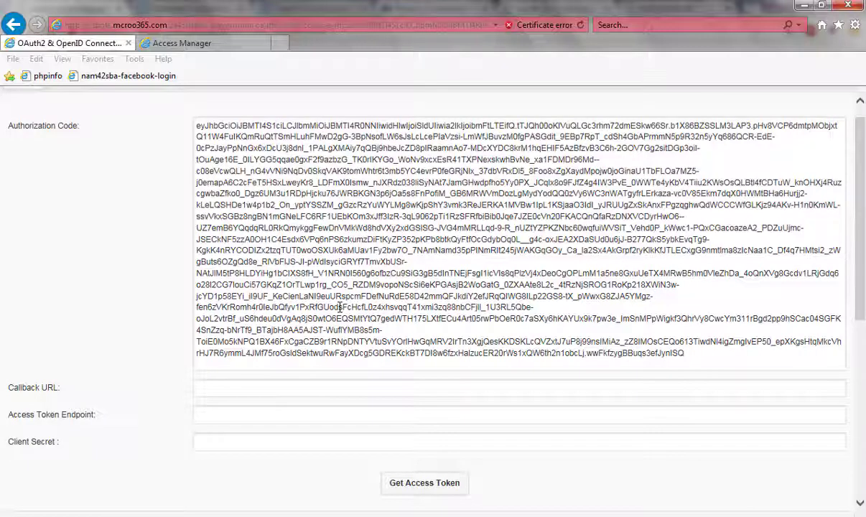
Fill the saved callback URL, nam/token endpoint and client secret, then switch to Access Manager.
left_click(218, 391)
left_click(218, 392)
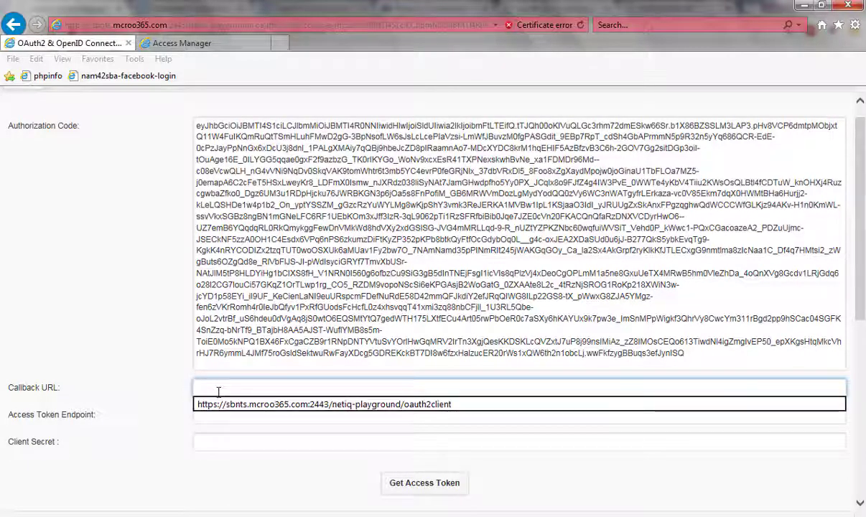
left_click(221, 405)
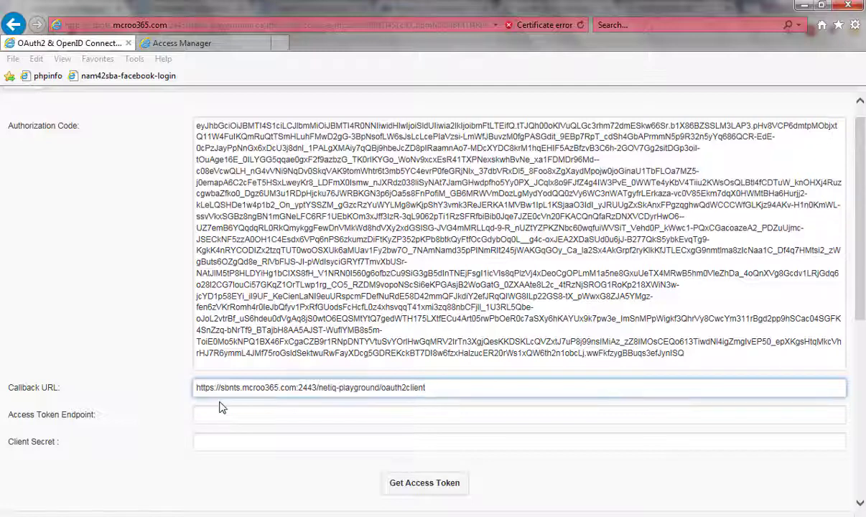
left_click(220, 414)
left_click(220, 414)
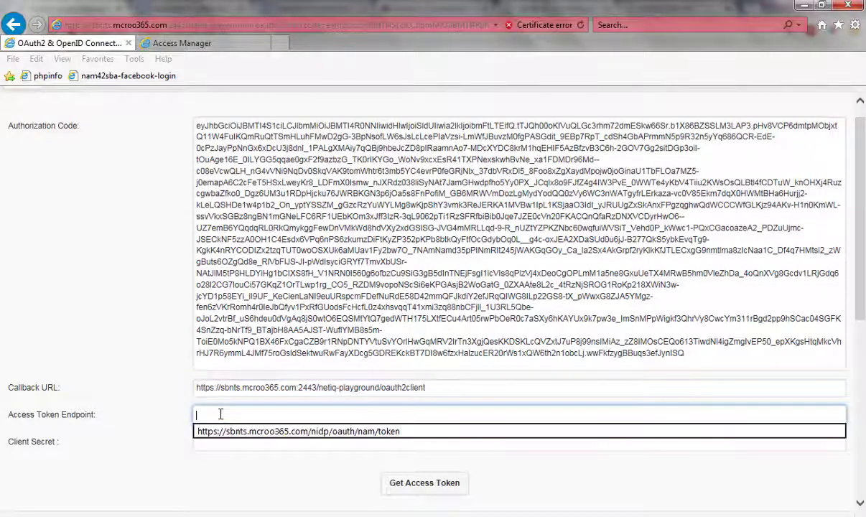
left_click(224, 429)
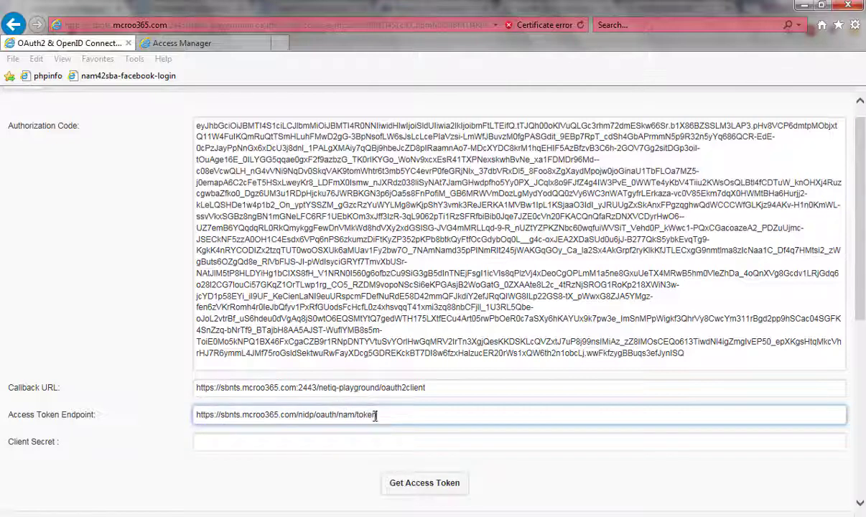
left_click(300, 441)
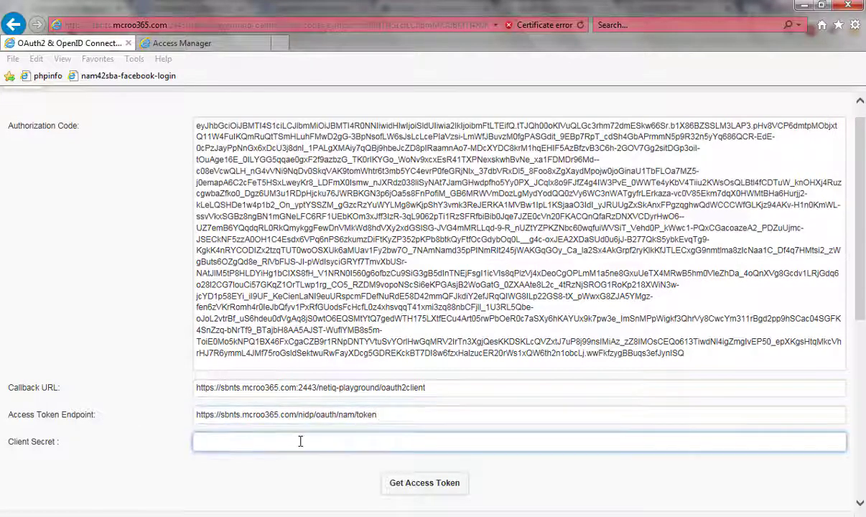
left_click(300, 442)
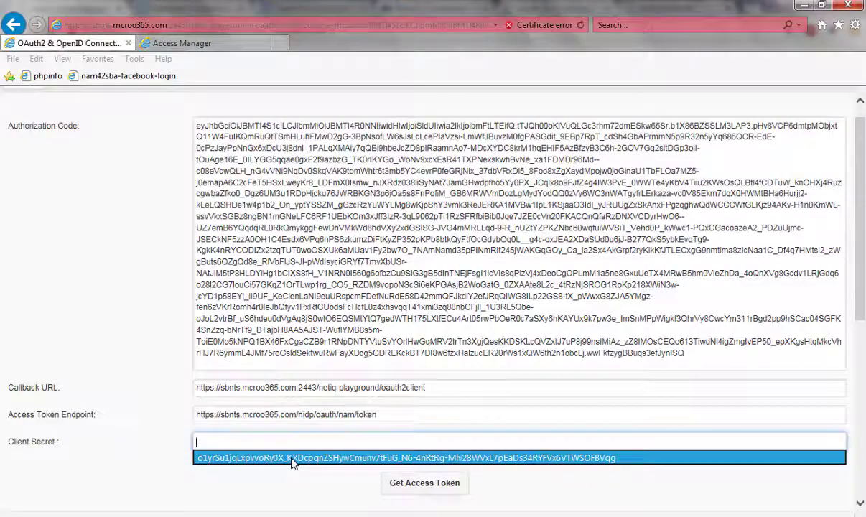
left_click(293, 460)
key("alt+Tab")
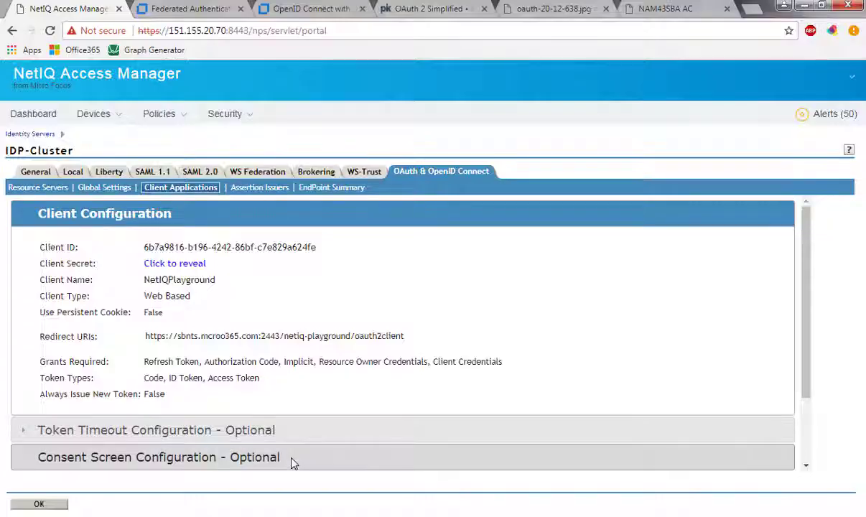
Reveal NetIQPlayground's client secret, then return to the playground and get the access token.
left_click(157, 264)
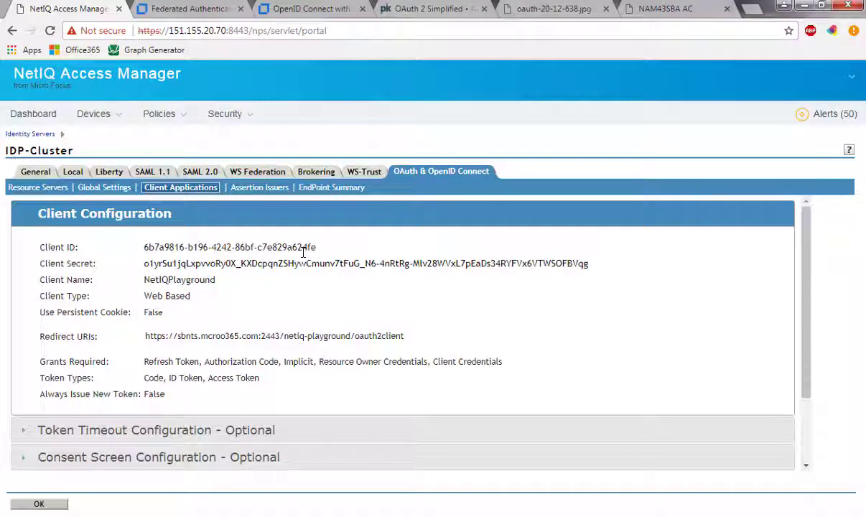
key("alt+Tab")
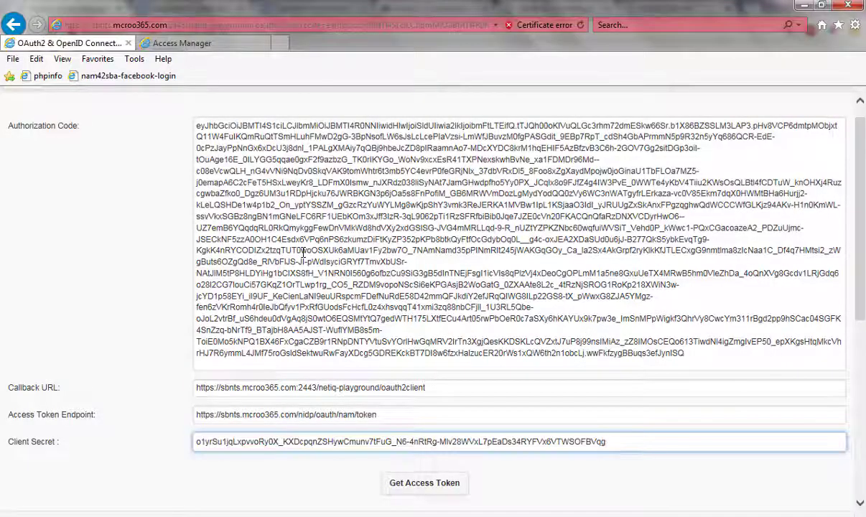
left_click(432, 486)
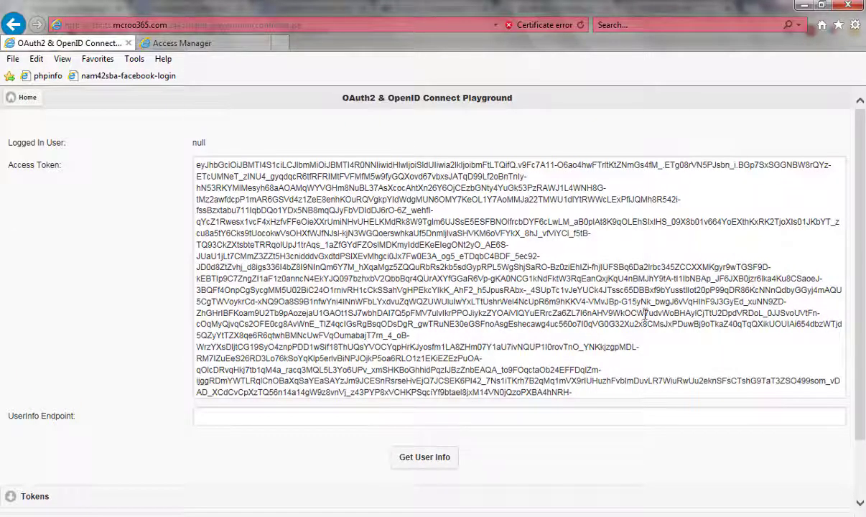
Expand the token Request, highlight code, token, redirect and client_id, then show the Tokens section.
left_click_drag(860, 343, 862, 374)
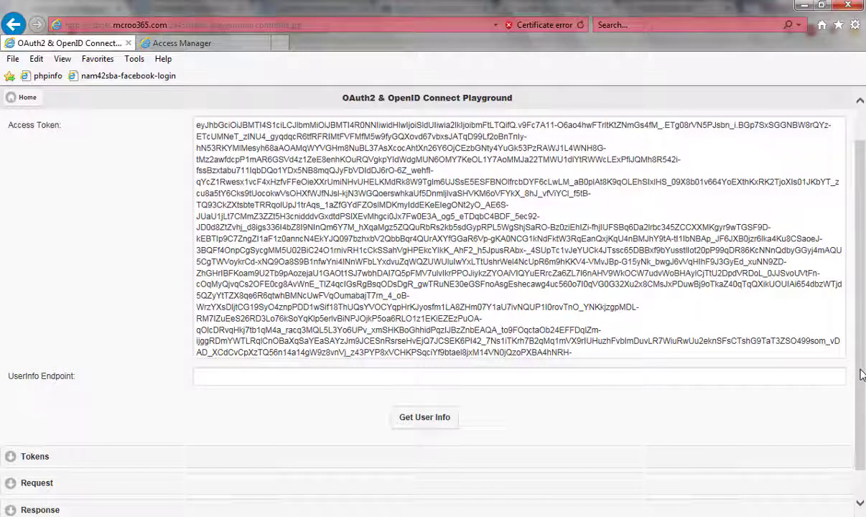
scroll(790, 337, "down", 1)
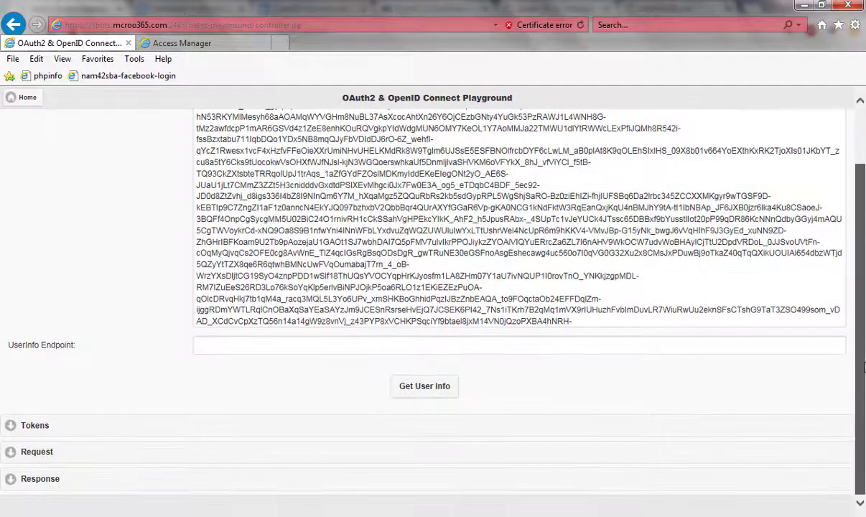
left_click(51, 451)
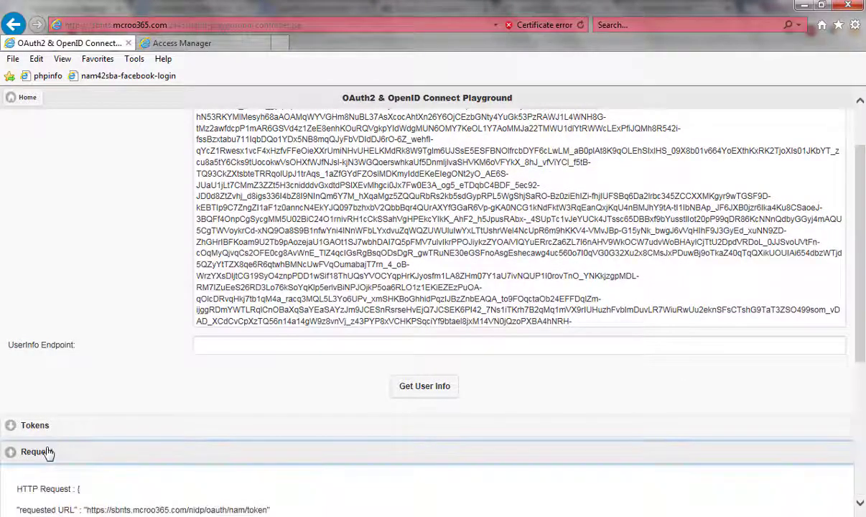
left_click_drag(860, 327, 864, 436)
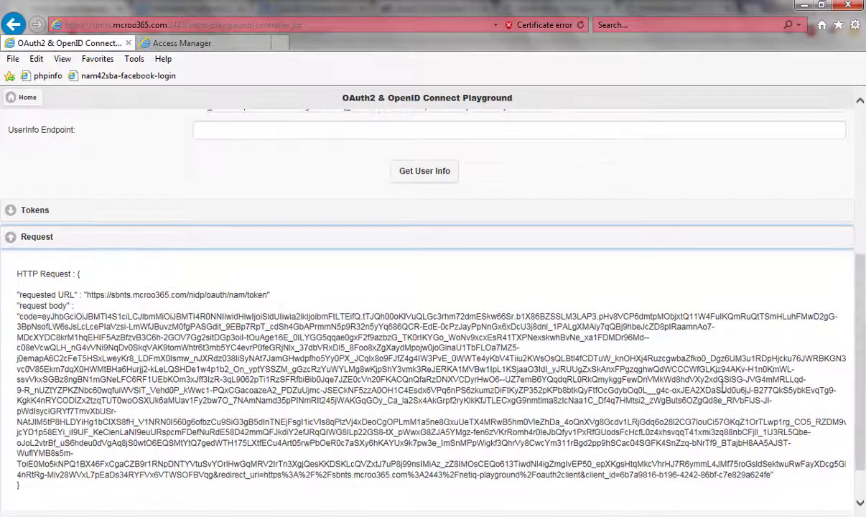
double_click(28, 315)
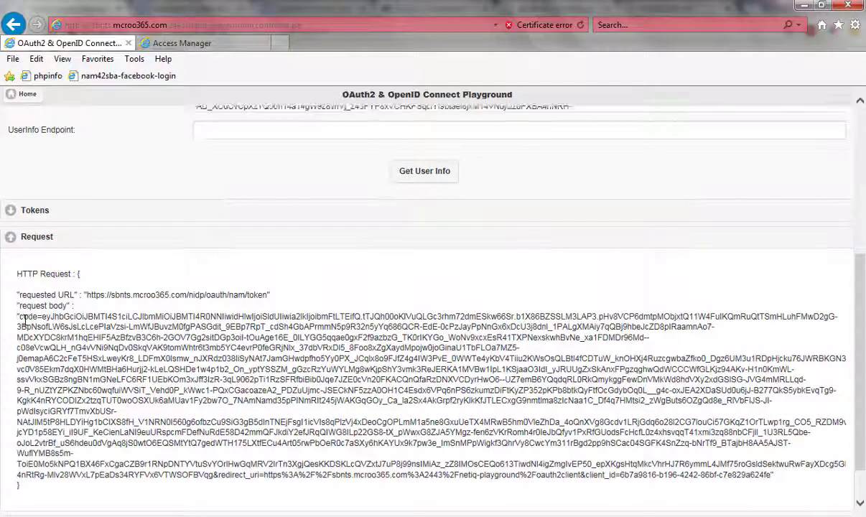
double_click(257, 295)
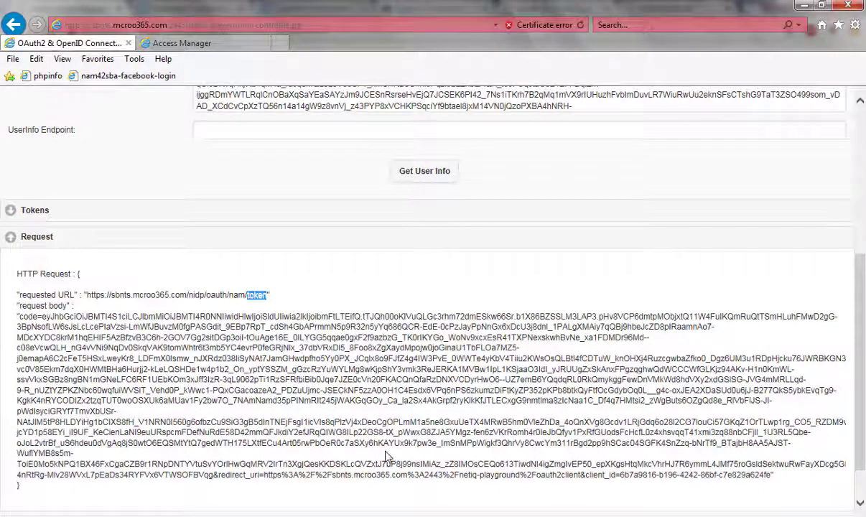
double_click(231, 475)
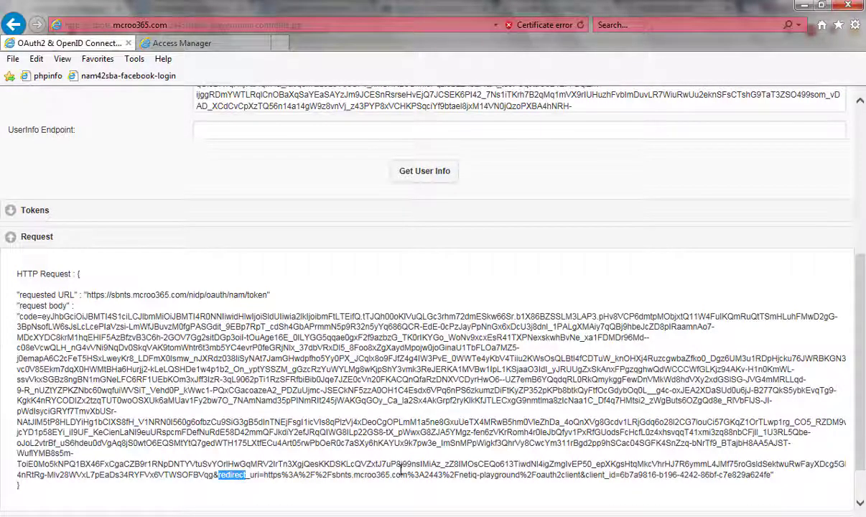
double_click(600, 474)
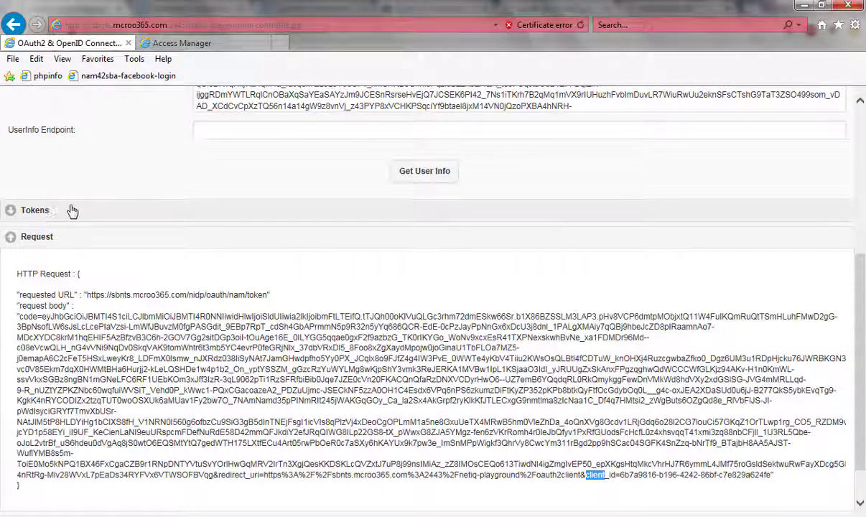
left_click(48, 211)
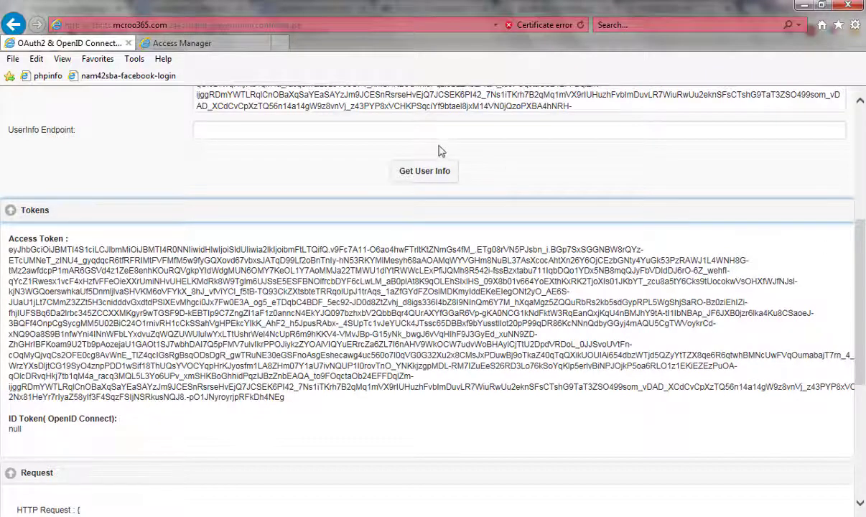
Fill the saved userinfo endpoint, dismiss the colour scheme prompt, and fetch the user info.
left_click(402, 133)
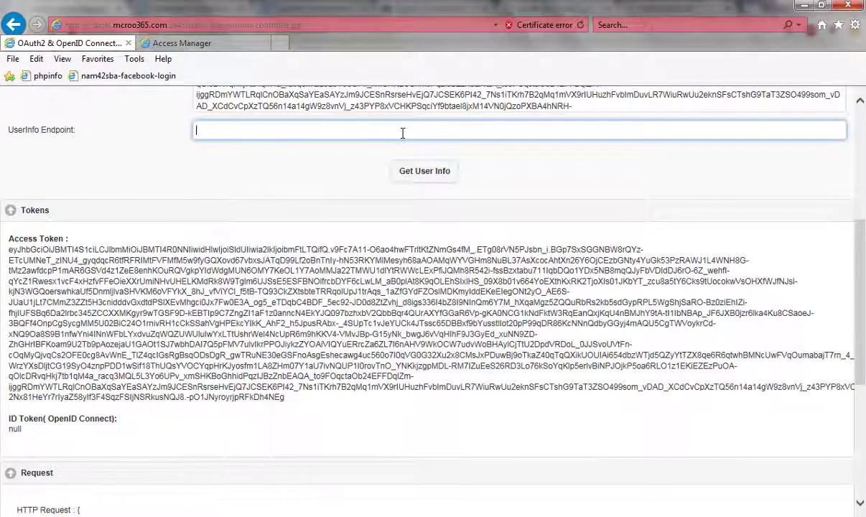
left_click(402, 132)
left_click(400, 148)
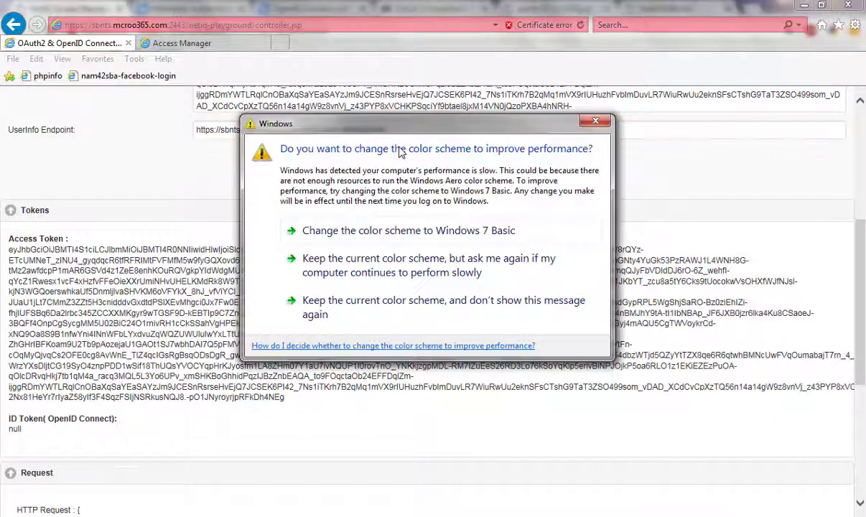
left_click(595, 124)
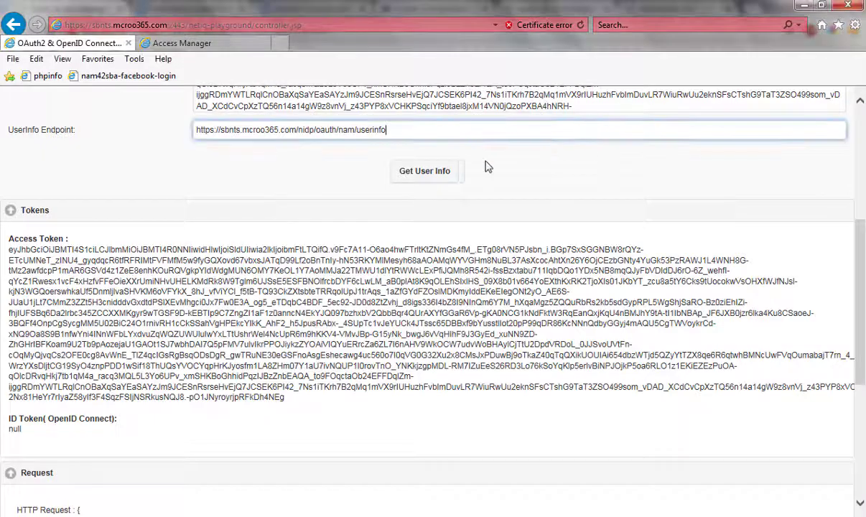
left_click(414, 172)
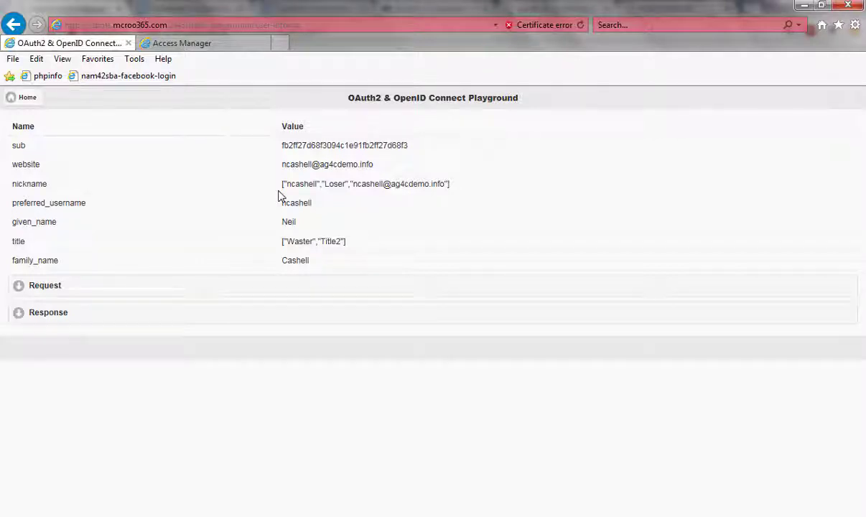
Reload the Access Manager portal, view the app permissions listing NetIQPlayground, then log out.
left_click(229, 45)
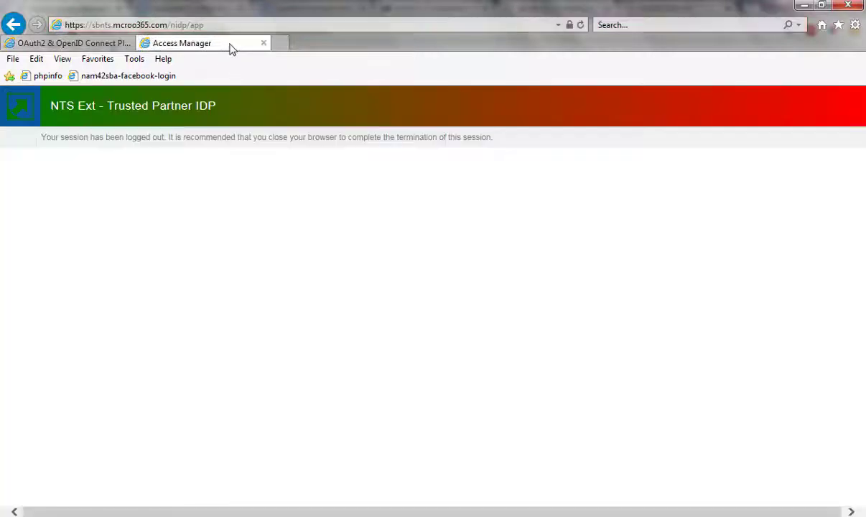
left_click(290, 28)
key("Return")
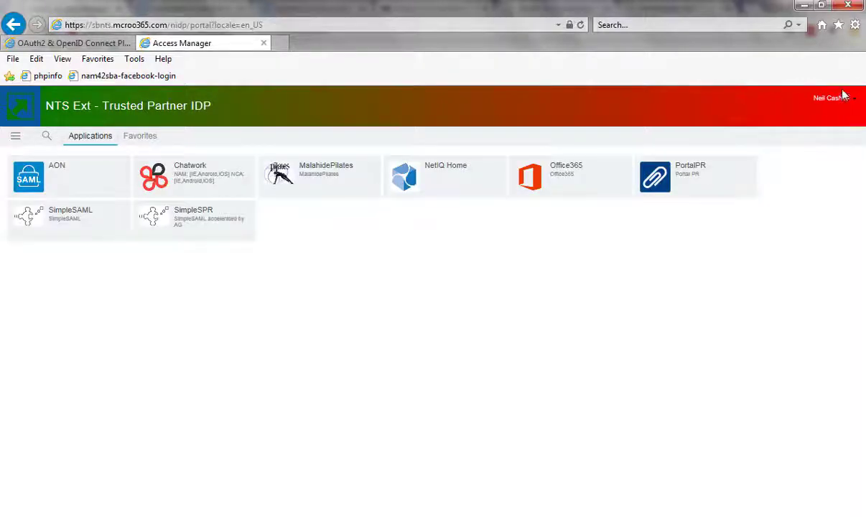
left_click(841, 101)
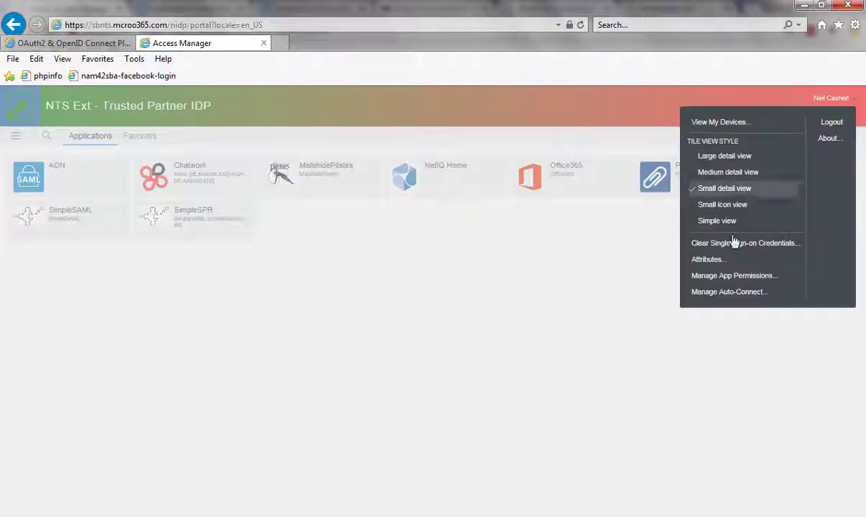
left_click(709, 276)
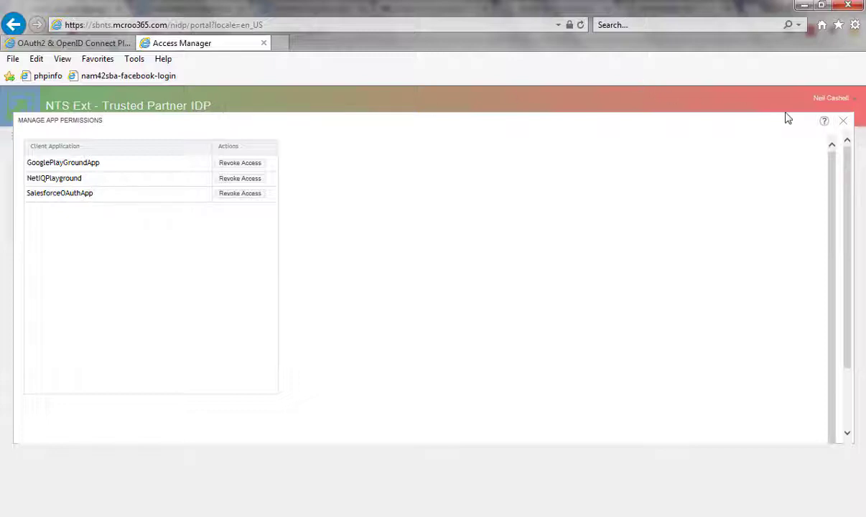
left_click(843, 121)
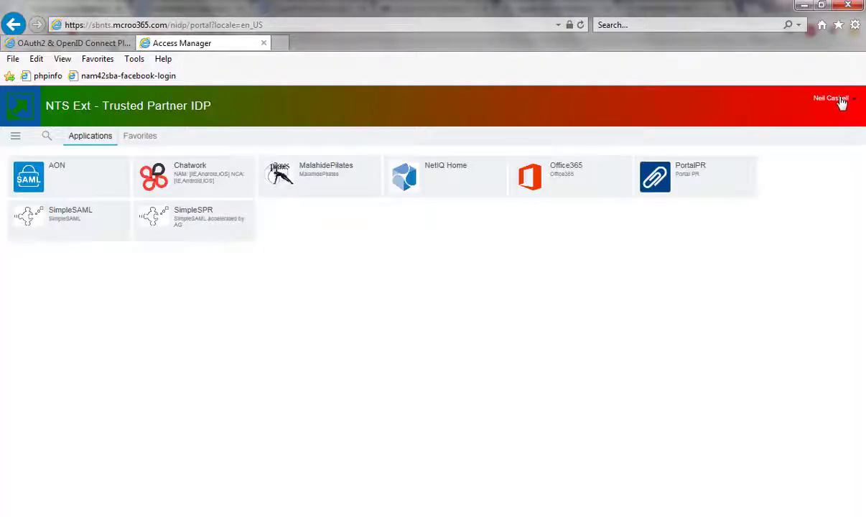
left_click(841, 102)
left_click(829, 124)
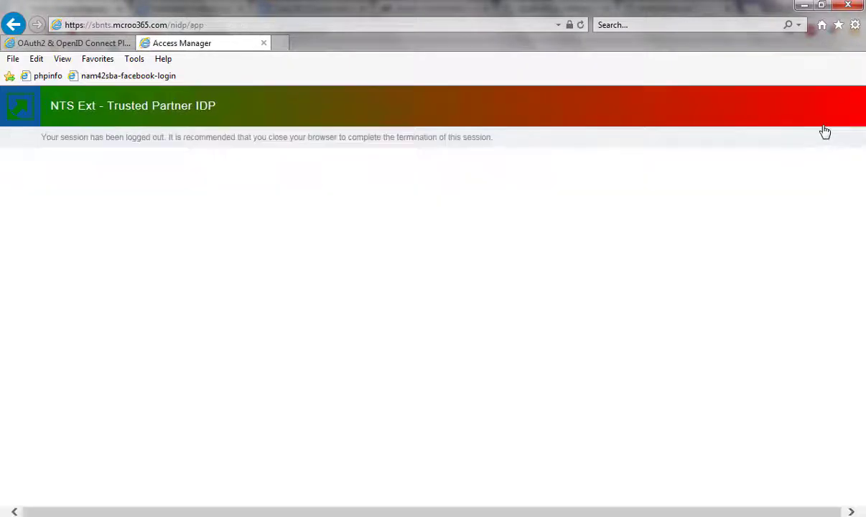
Start a fresh playground request, dismiss the fingerprint prompt, and open the grant type list.
left_click(69, 45)
left_click(26, 102)
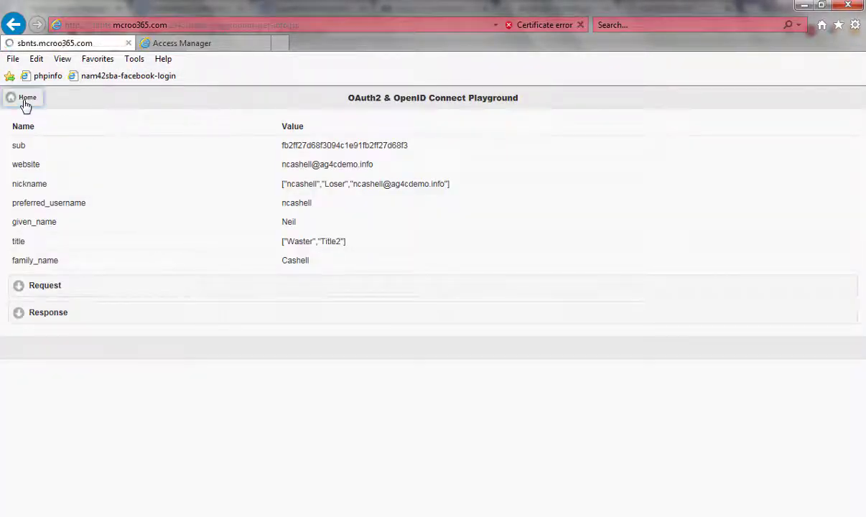
left_click(69, 170)
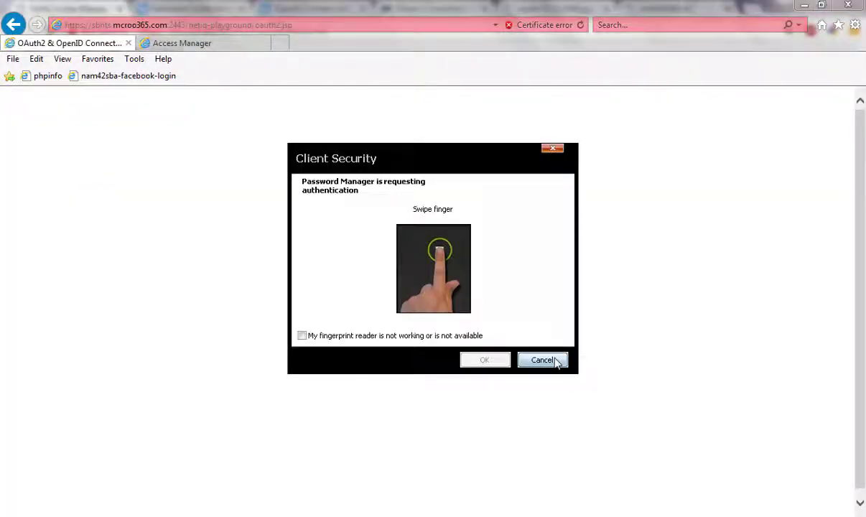
left_click(557, 360)
left_click(494, 149)
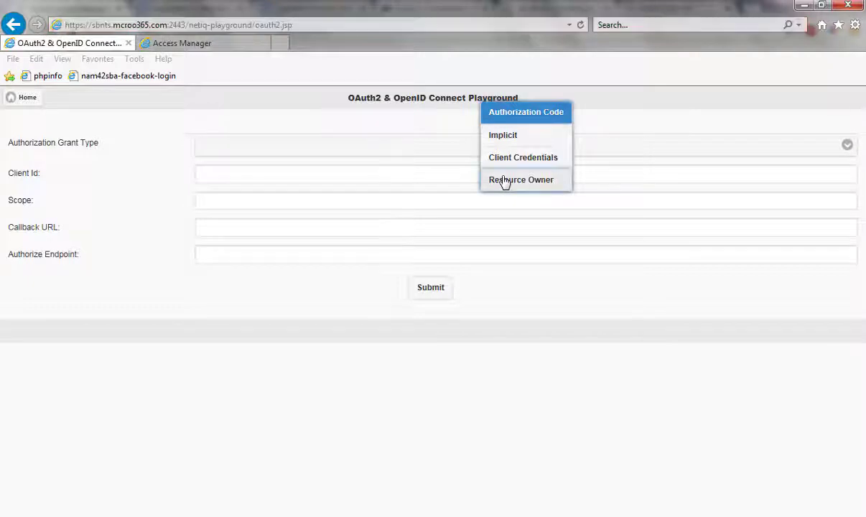
Switch to the Resource Owner grant and fill in the saved Client Id and Client Secret.
left_click(554, 360)
left_click(520, 179)
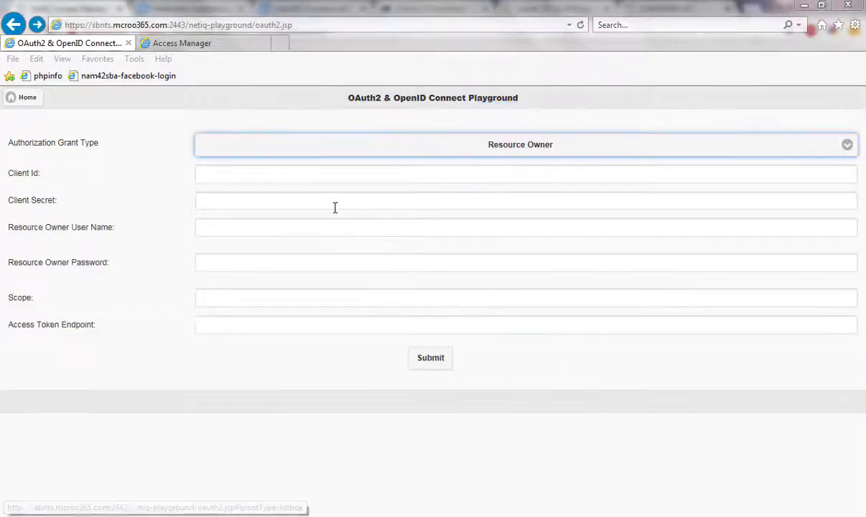
left_click(258, 178)
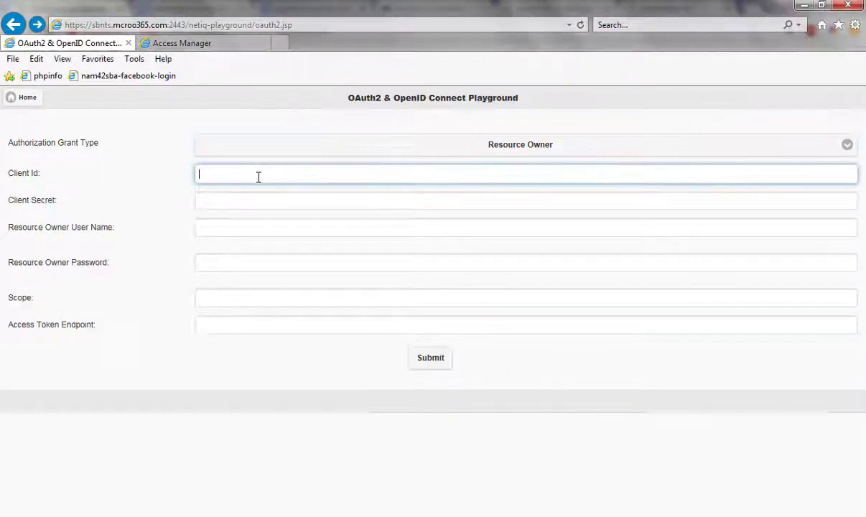
left_click(257, 177)
left_click(253, 190)
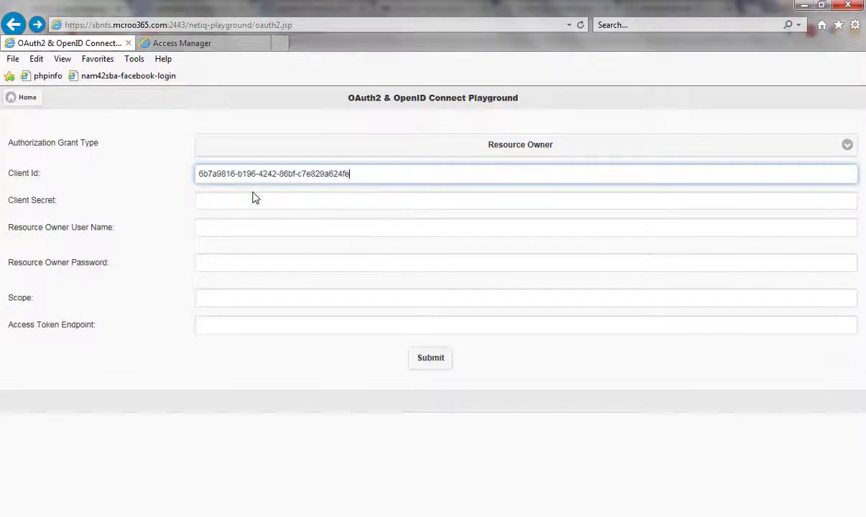
left_click(238, 201)
left_click(239, 201)
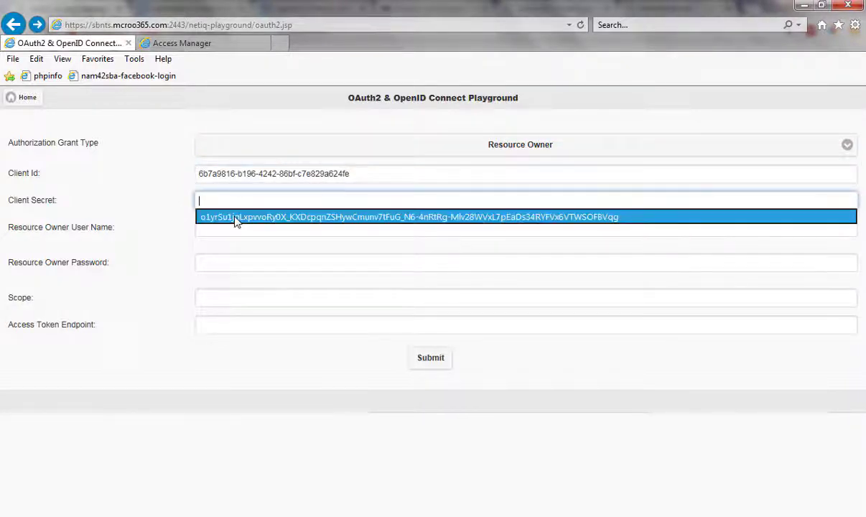
left_click(234, 218)
Enter the user's login and password, scope profile and nidp/oauth/nam/token endpoint, then submit.
left_click(231, 225)
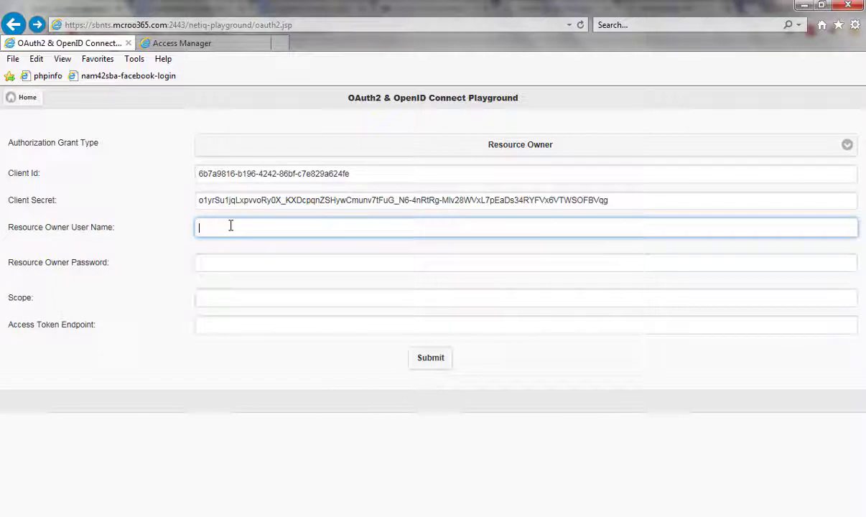
type("ncashell")
key("Tab")
type("•••••")
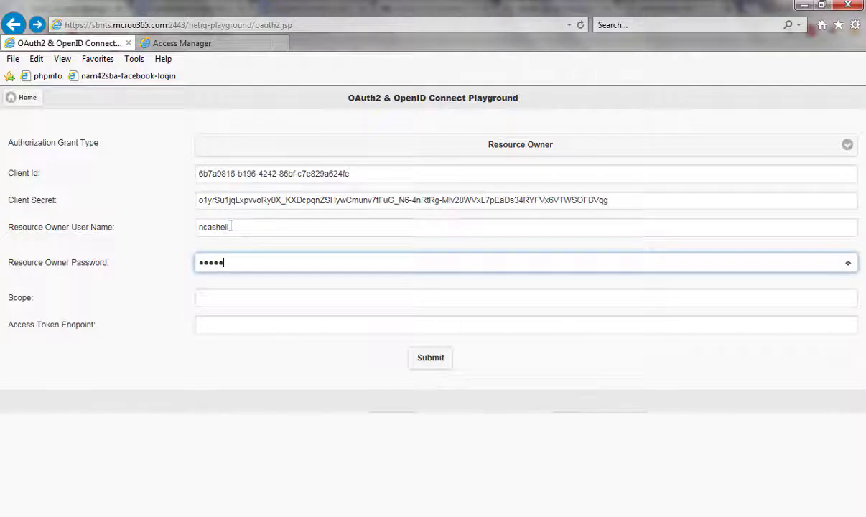
type("•")
left_click(228, 293)
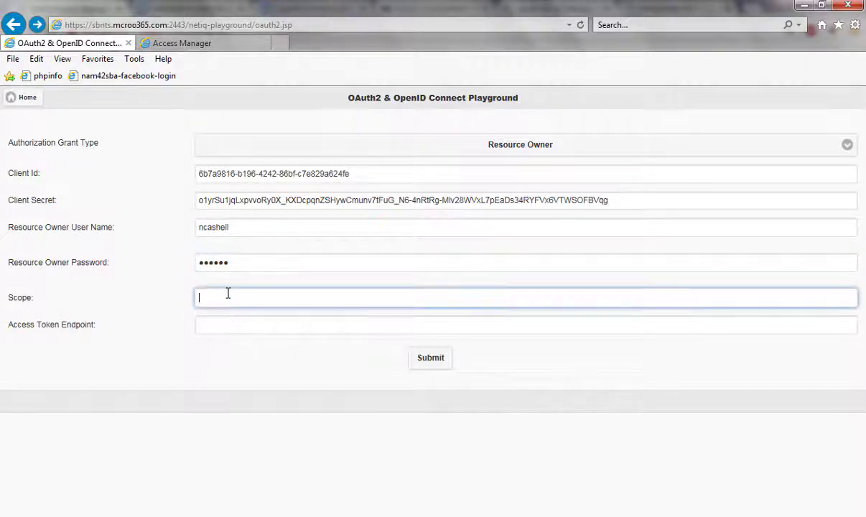
type("profile")
left_click(219, 323)
left_click(218, 323)
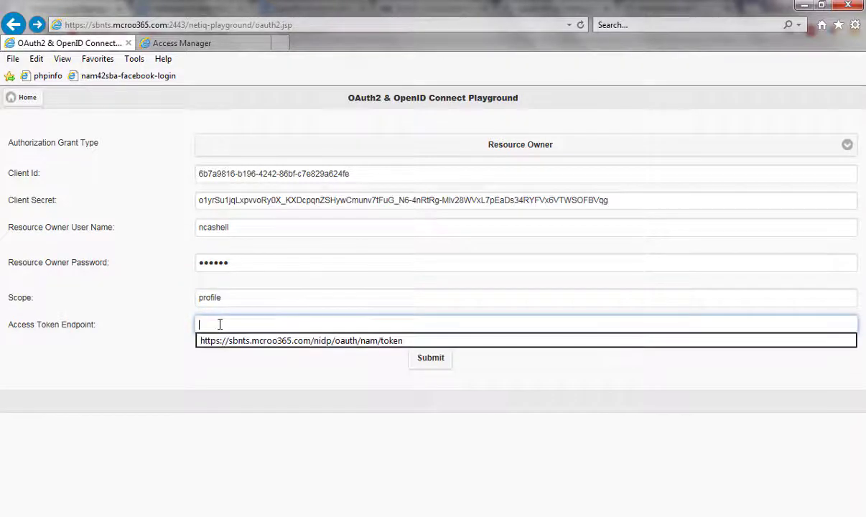
left_click(228, 342)
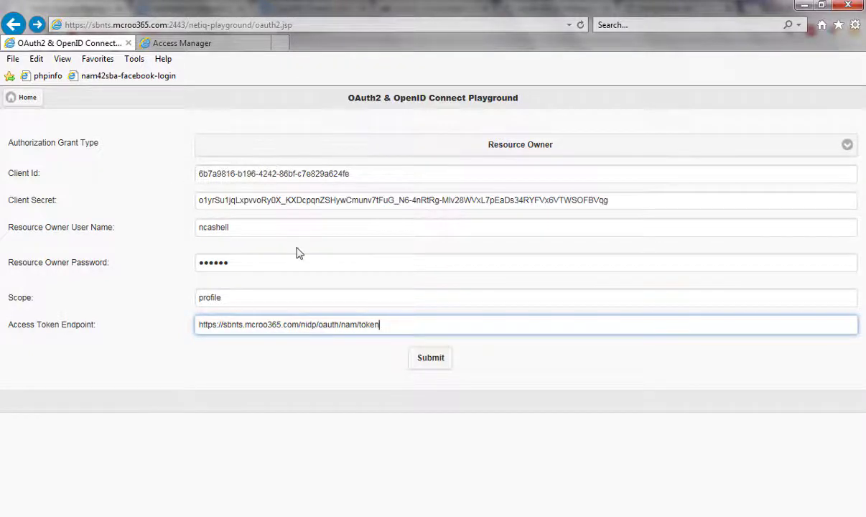
left_click(430, 357)
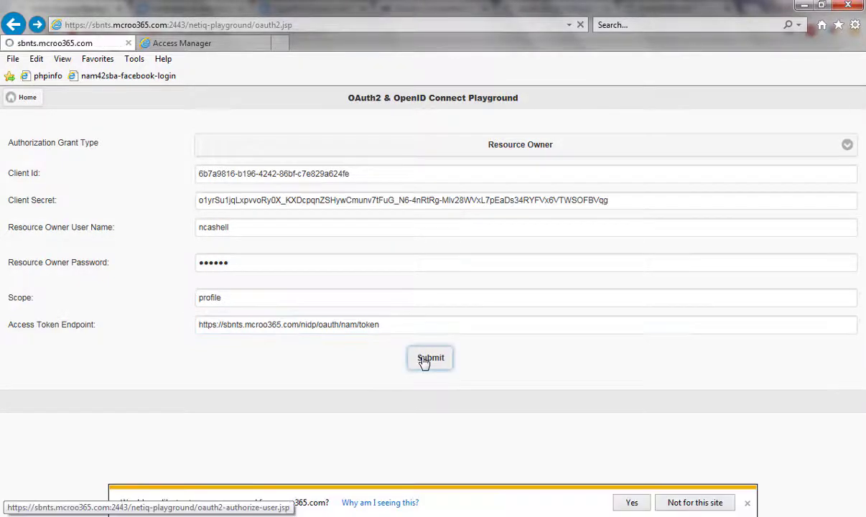
Call the saved nidp/oauth/nam/userinfo endpoint with the Resource Owner access token.
left_click(543, 360)
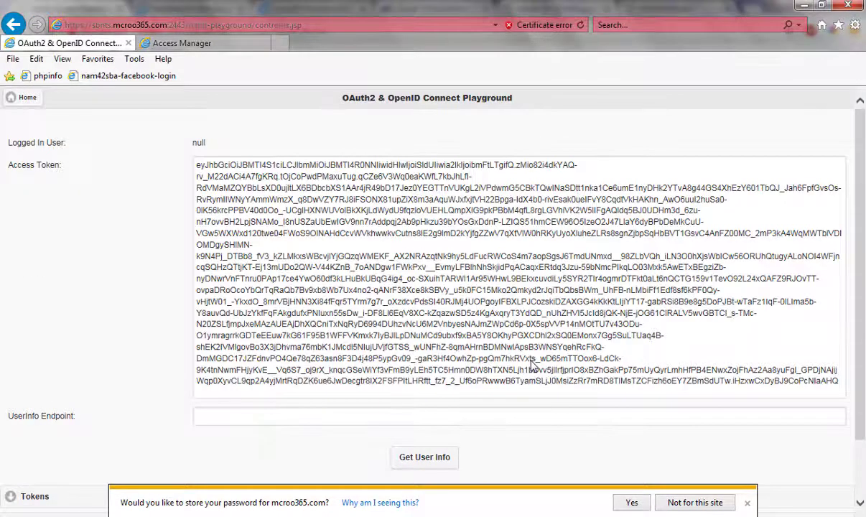
left_click(702, 501)
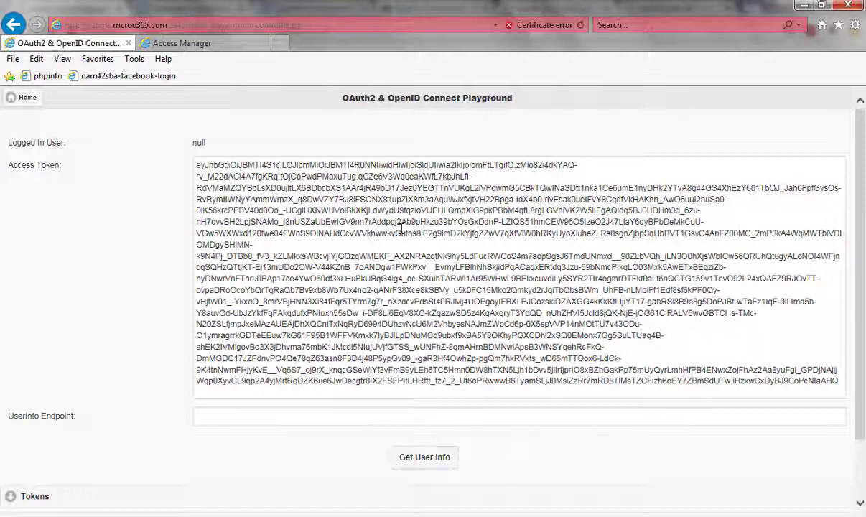
left_click(327, 412)
left_click(328, 412)
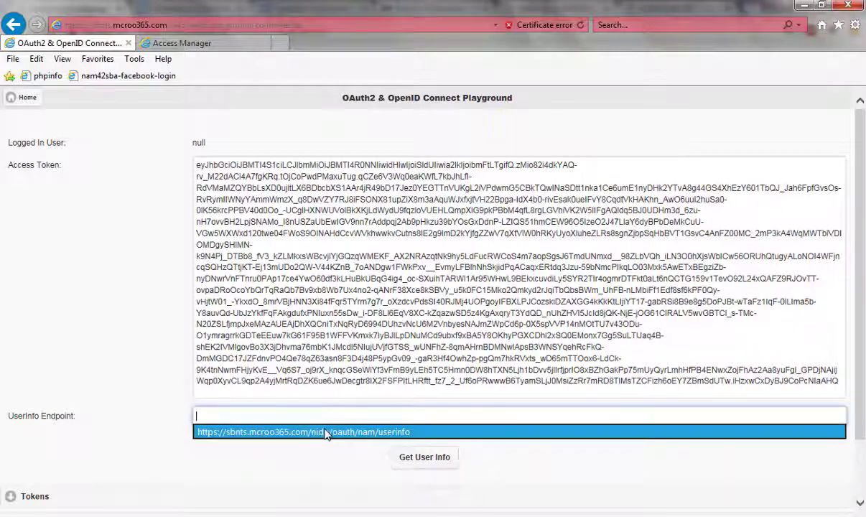
left_click(327, 432)
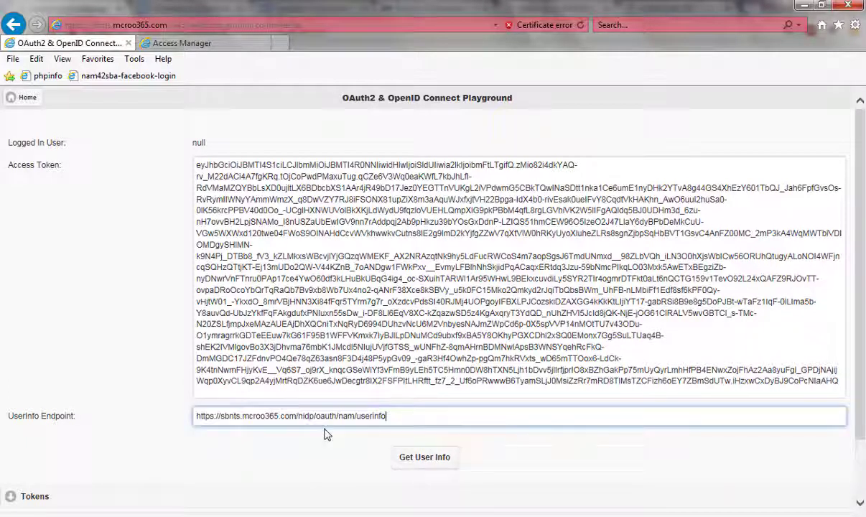
left_click(441, 457)
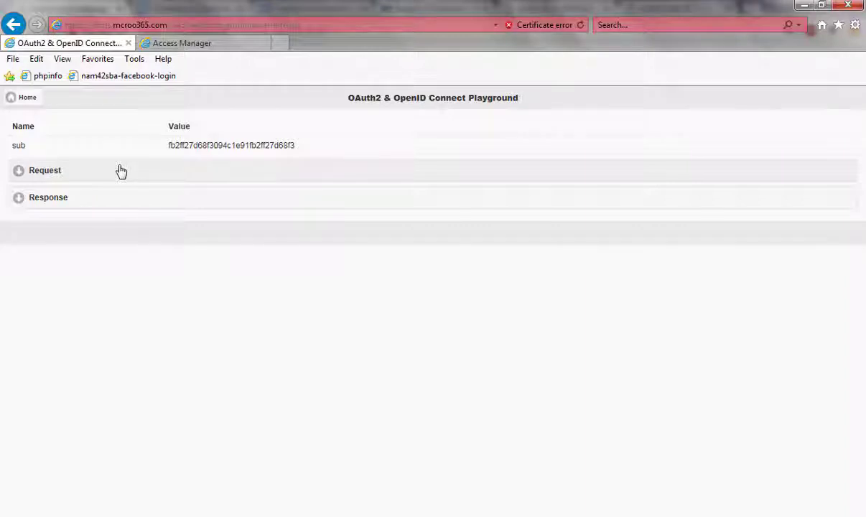
Expand the Request and Response details to show the Bearer token and the lone sub attribute.
left_click(56, 177)
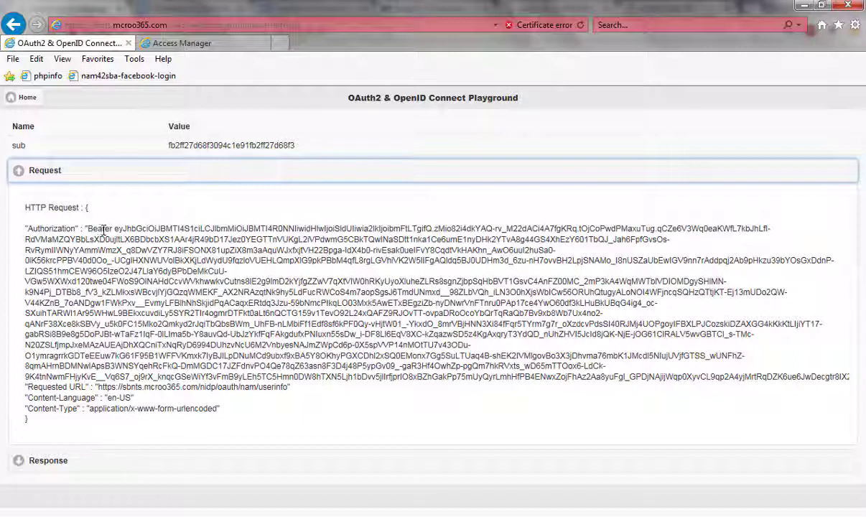
left_click(49, 463)
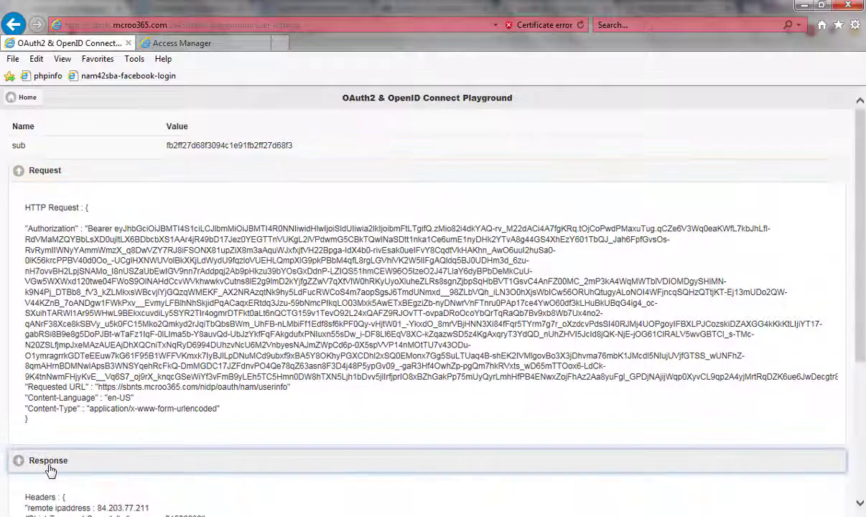
scroll(811, 313, "down", 2)
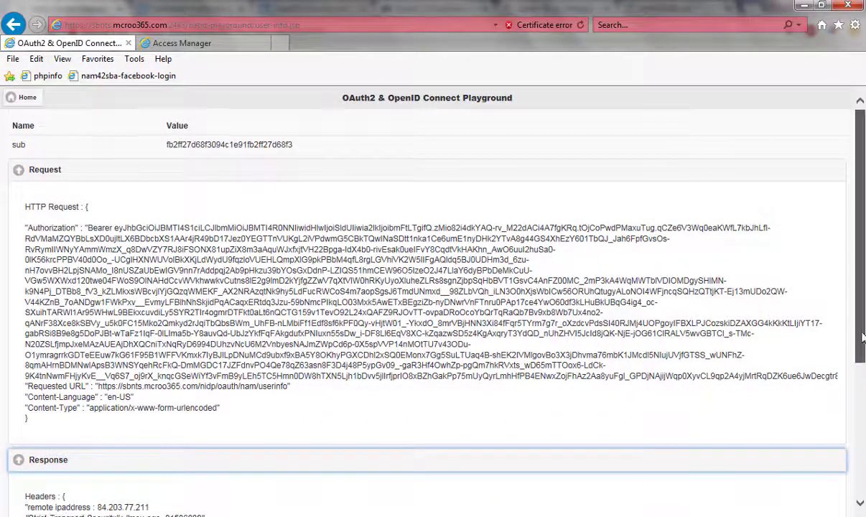
scroll(863, 388, "down", 2)
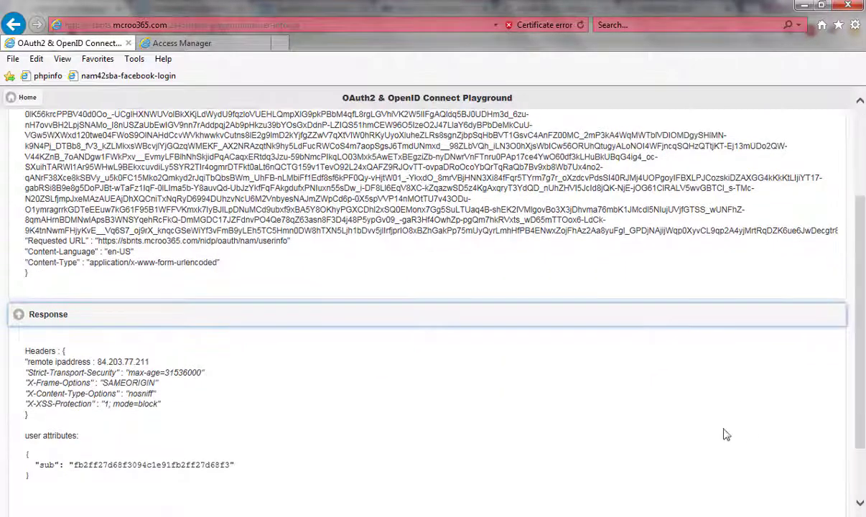